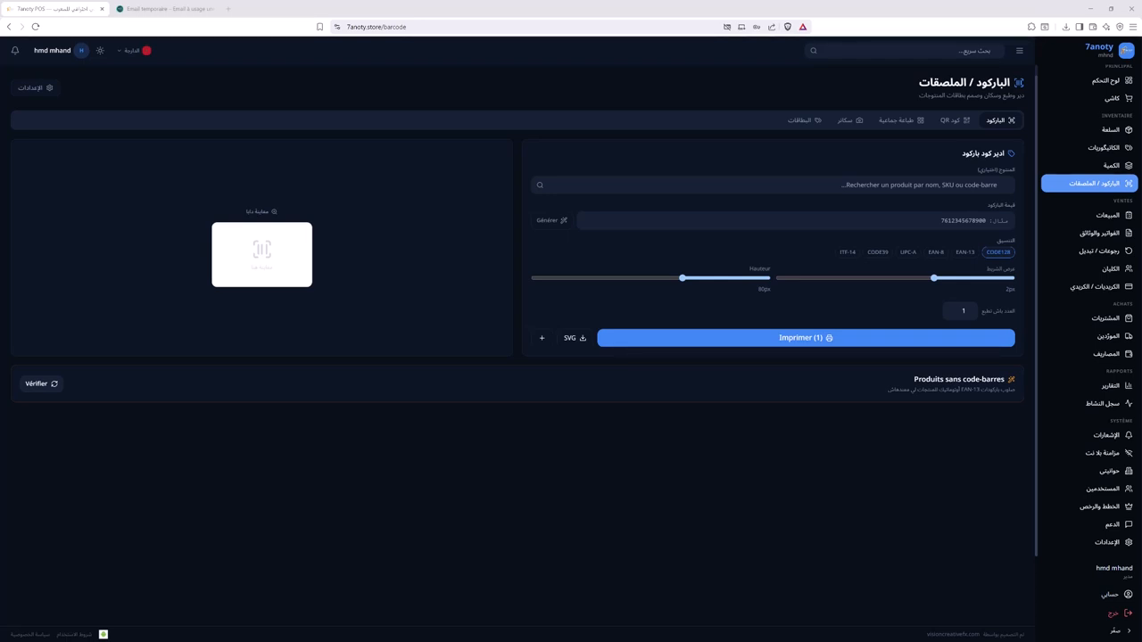
- Search the barcode generator's products for "pepsi" and "coca"
left_click(919, 184)
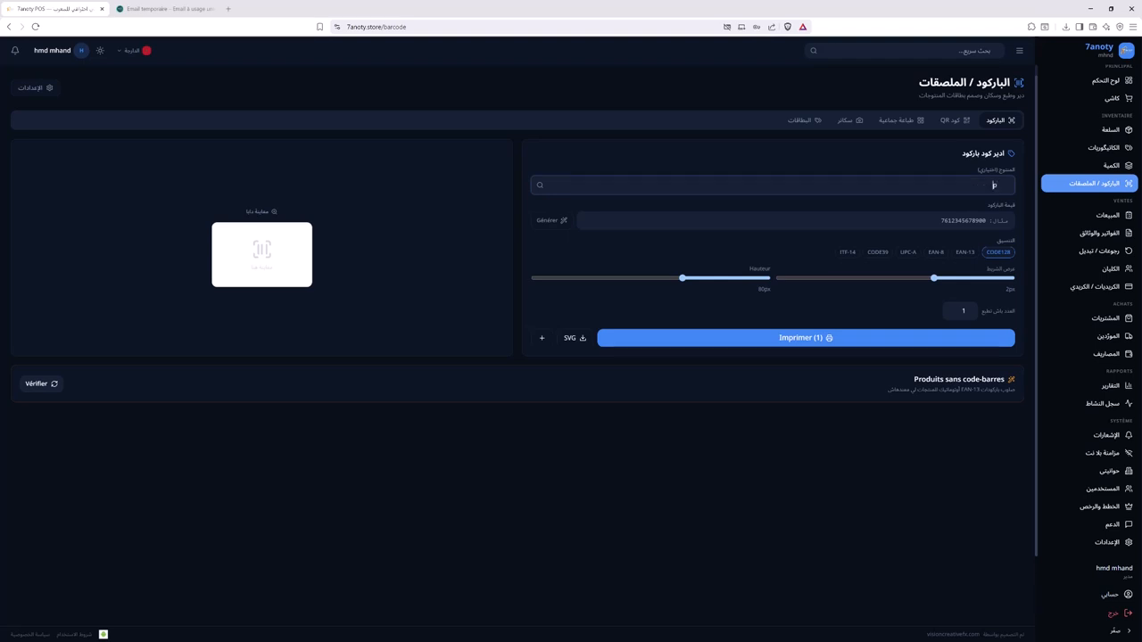
type("pep")
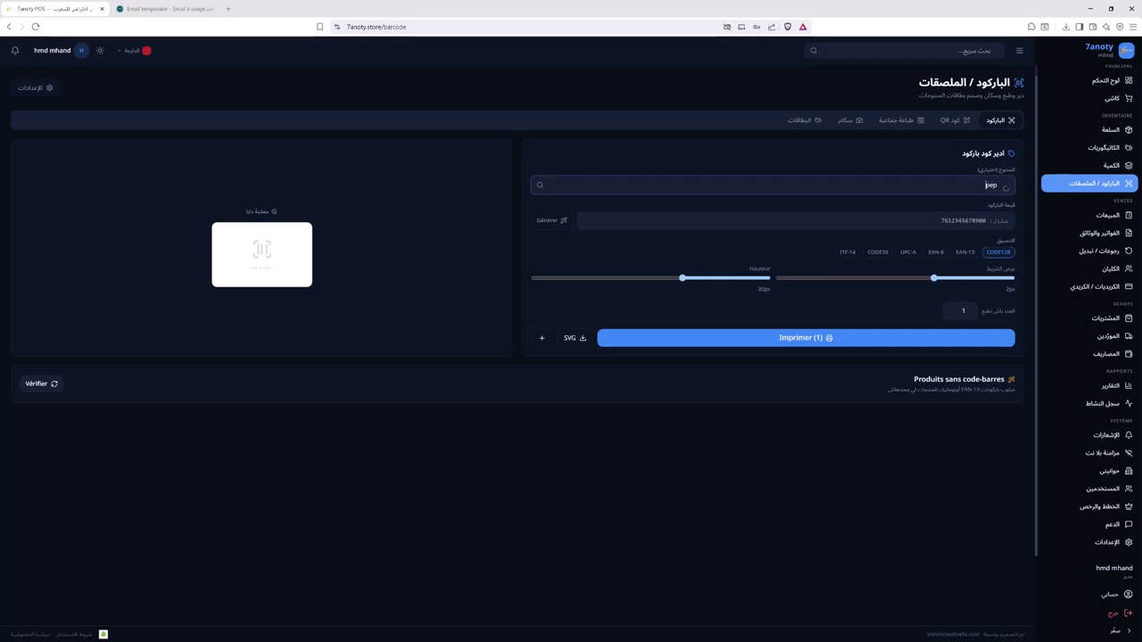
type("si")
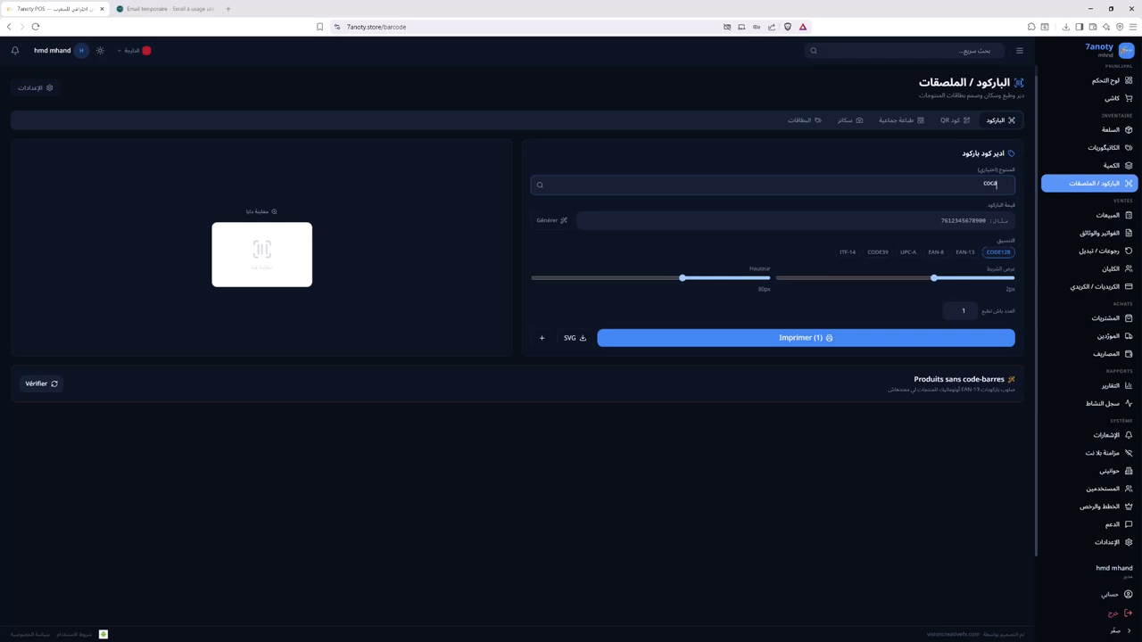
key("ctrl+a")
key("BackSpace")
type("coc")
- Check the product names in the product list and the stock page, and return to the barcode and labels page
left_click(1109, 129)
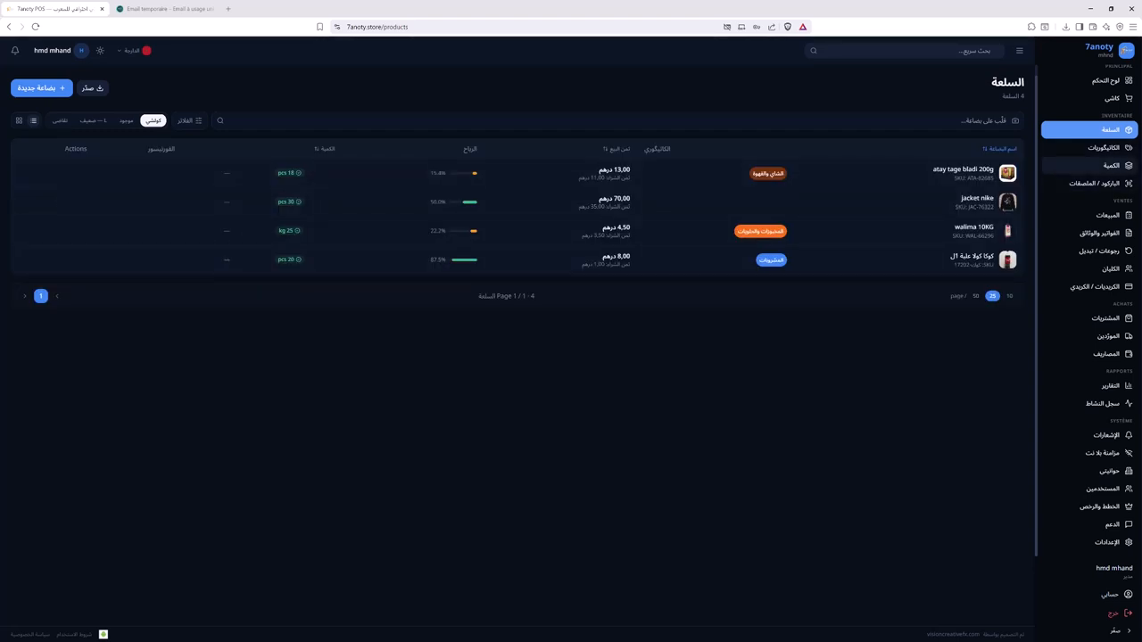
left_click(1106, 165)
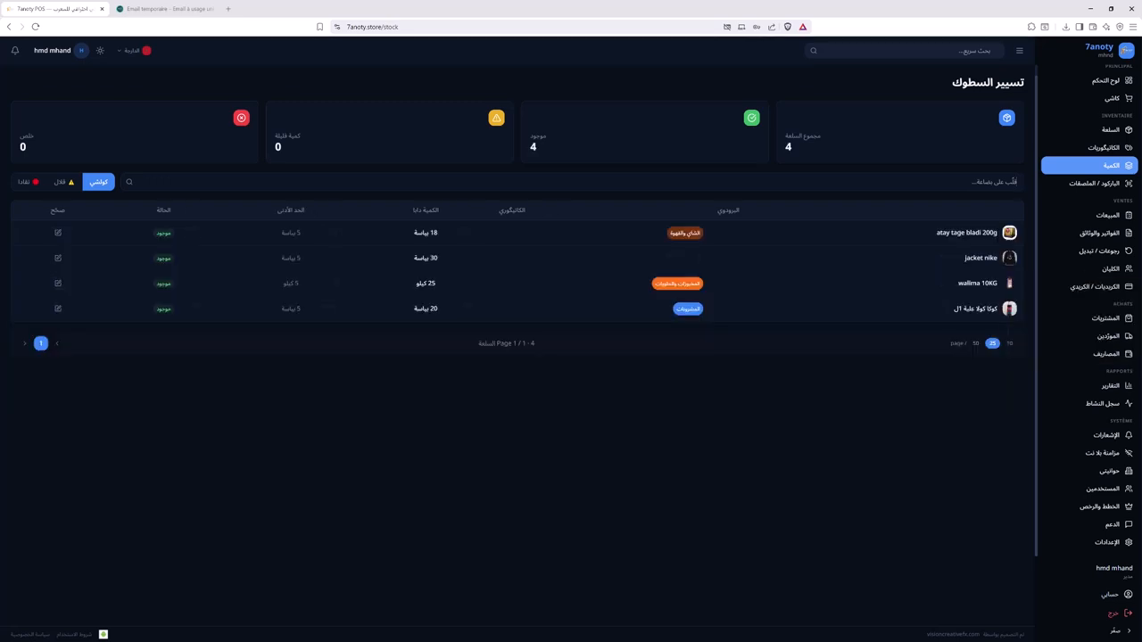
left_click(1095, 182)
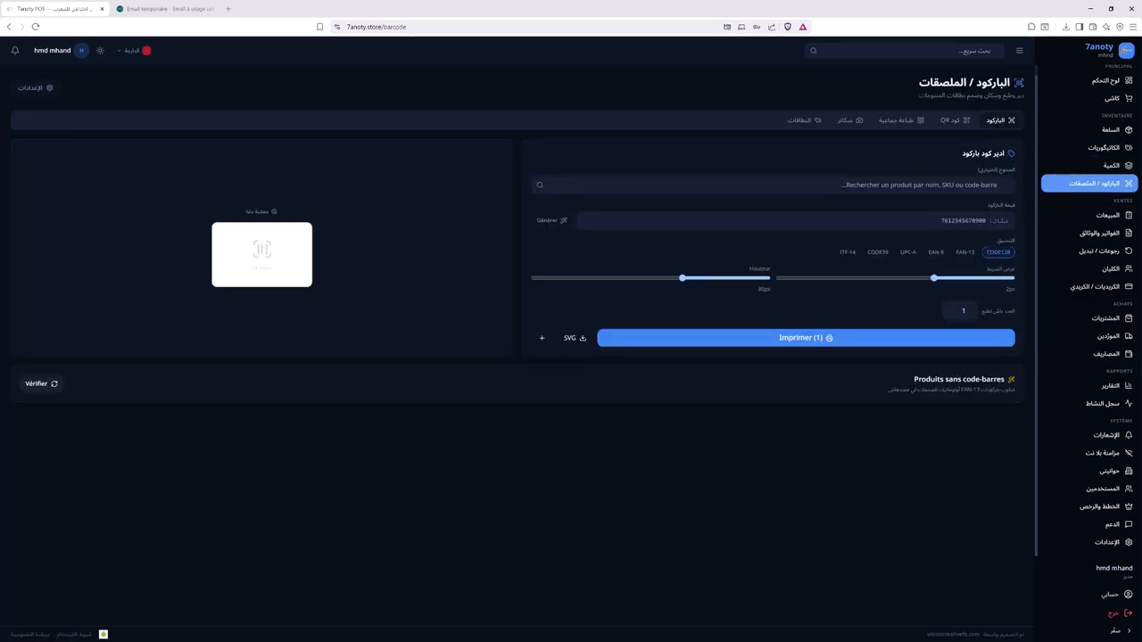
- Find the product كوكا كولا علبة 1ل by searching for "كوك", select it and generate its barcode value
left_click(772, 185)
type("كو")
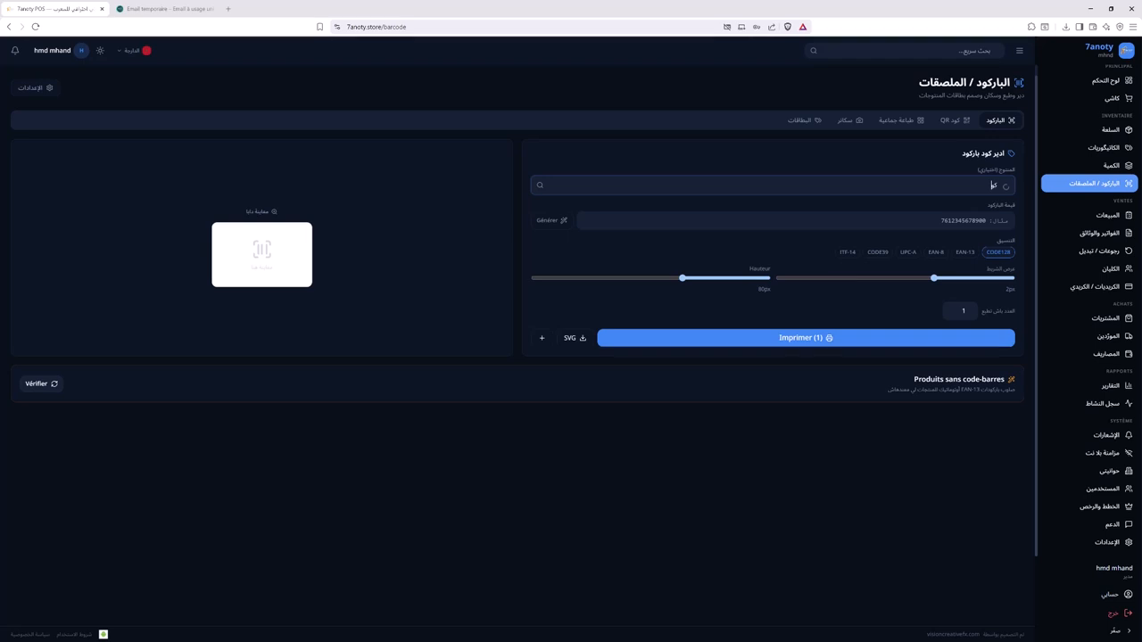
type("ك")
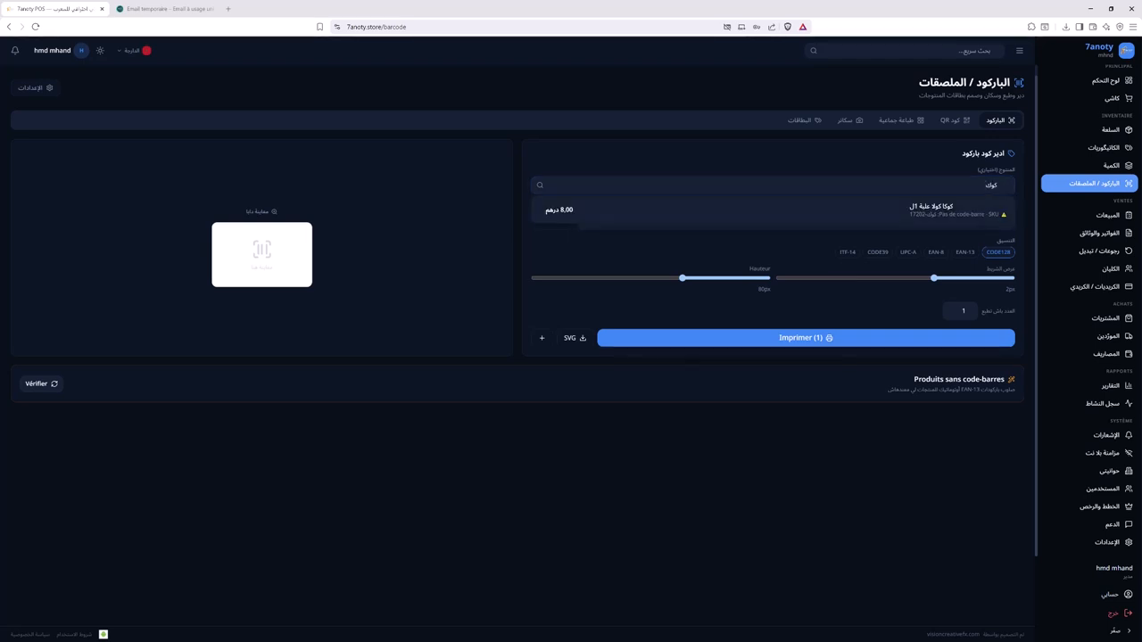
left_click(928, 209)
key("super+space")
key("super+space")
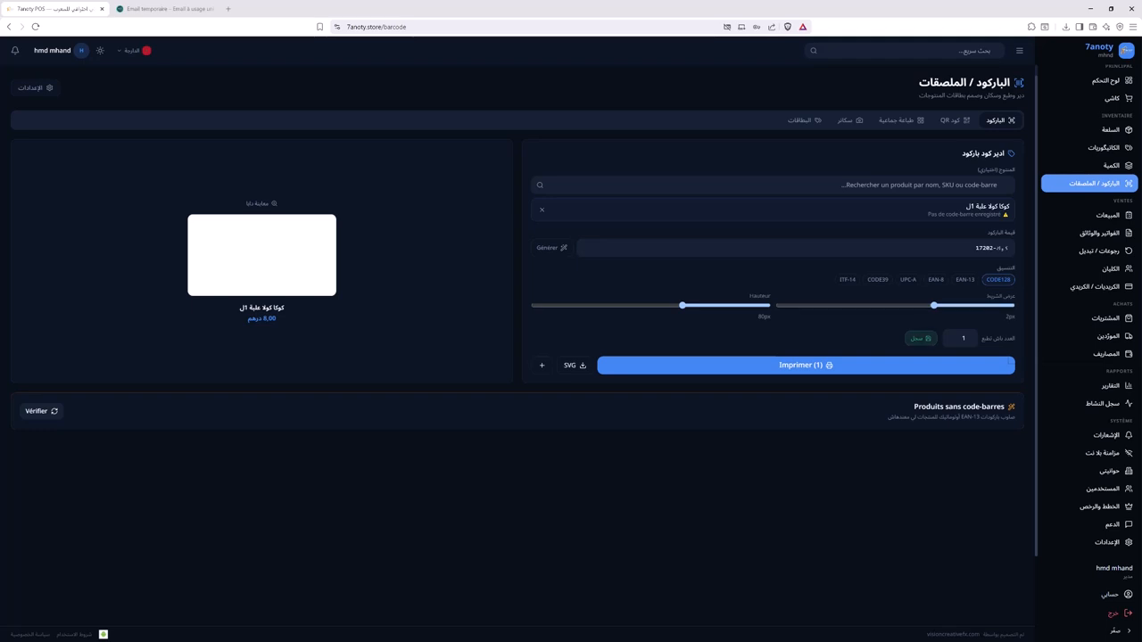
left_click(551, 248)
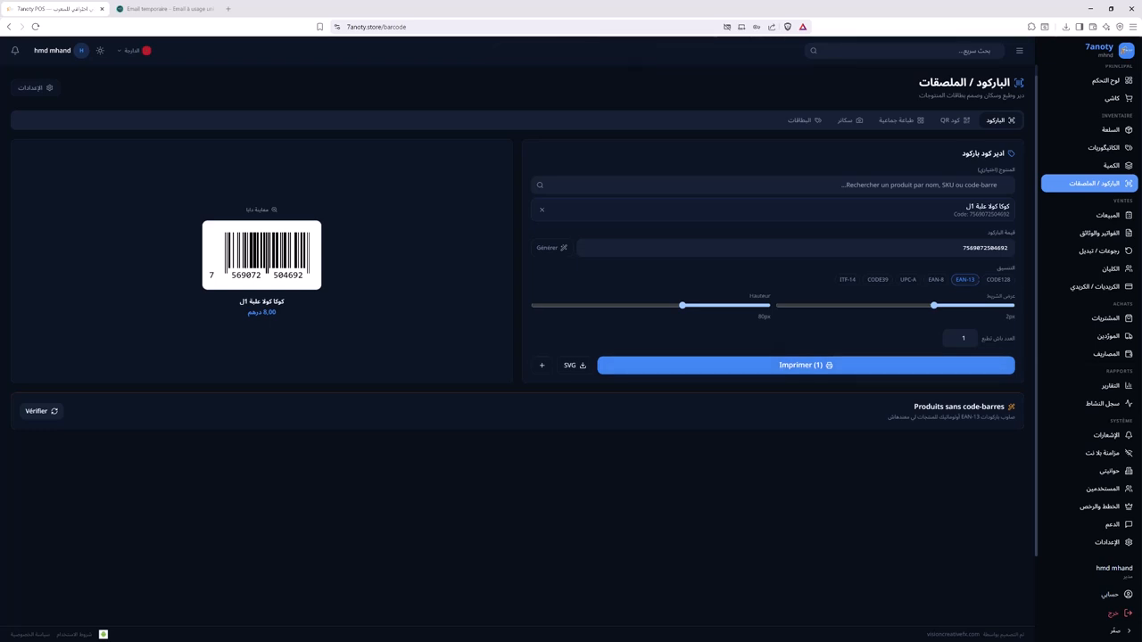
- Set the barcode's bar width to 3px and its height to 70px
left_click_drag(934, 305, 895, 306)
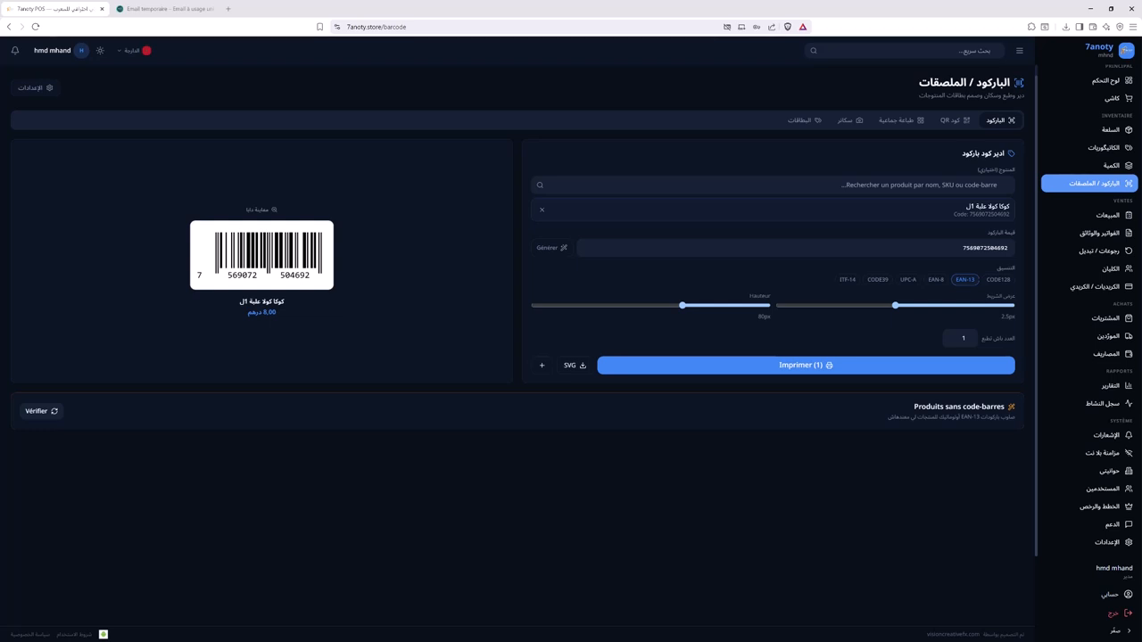
mouse_move(682, 306)
left_mouse_down()
mouse_move(661, 306)
mouse_move(703, 306)
left_mouse_up()
left_click_drag(895, 306, 856, 306)
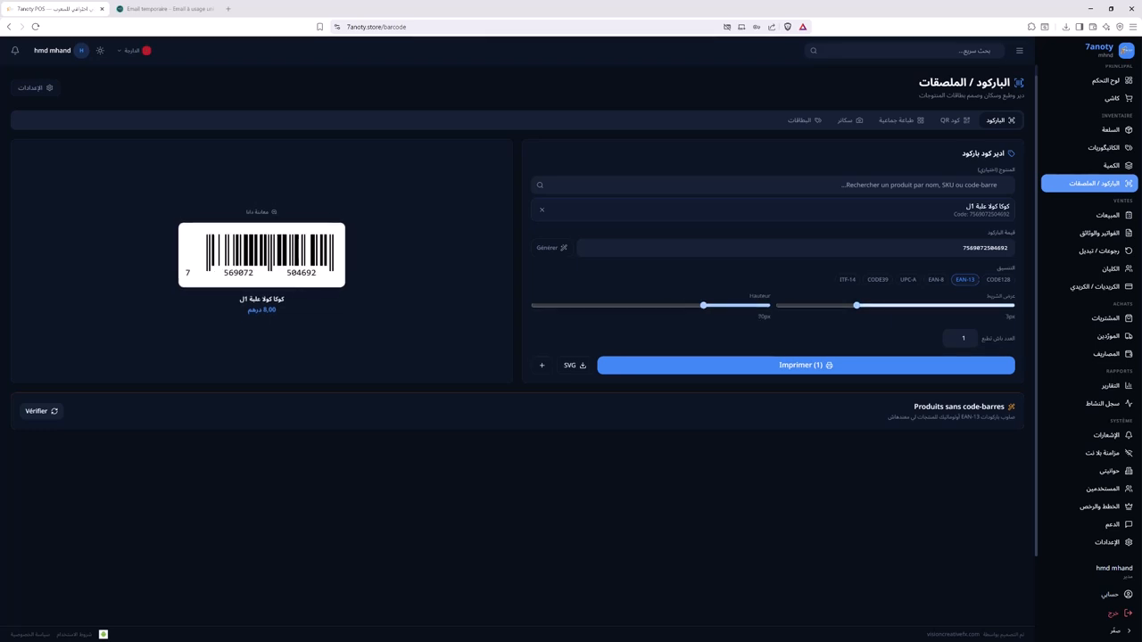
- Try the EAN-8, UPC-A, CODE39 and ITF-14 formats and set the barcode format to CODE128
left_click(998, 279)
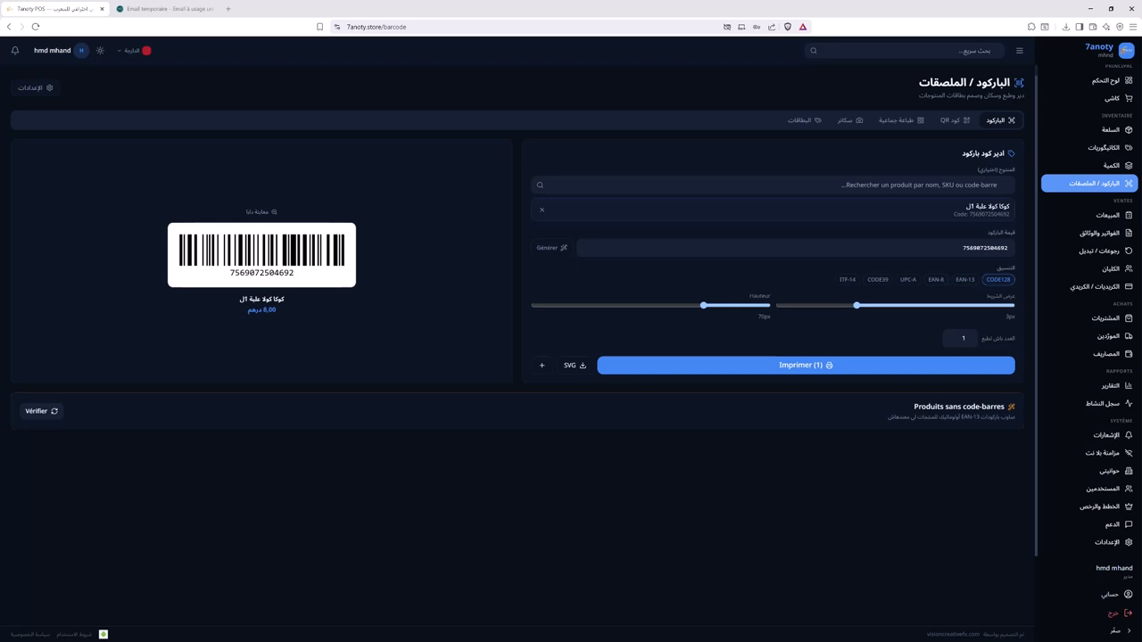
left_click(935, 279)
left_click(908, 279)
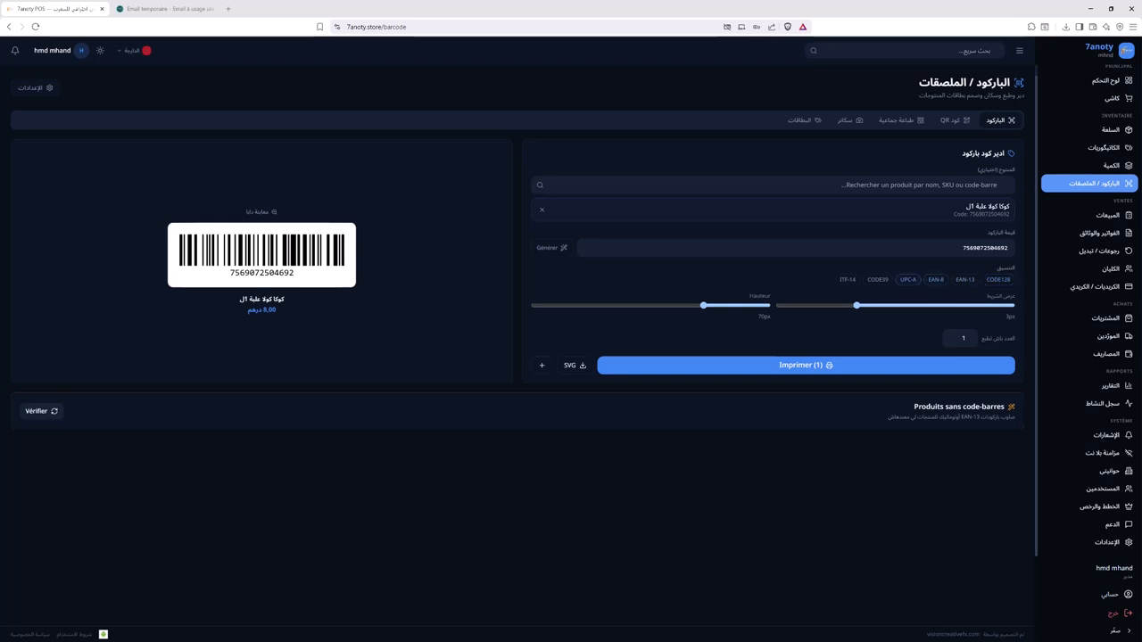
left_click(878, 279)
left_click(848, 279)
left_click(998, 279)
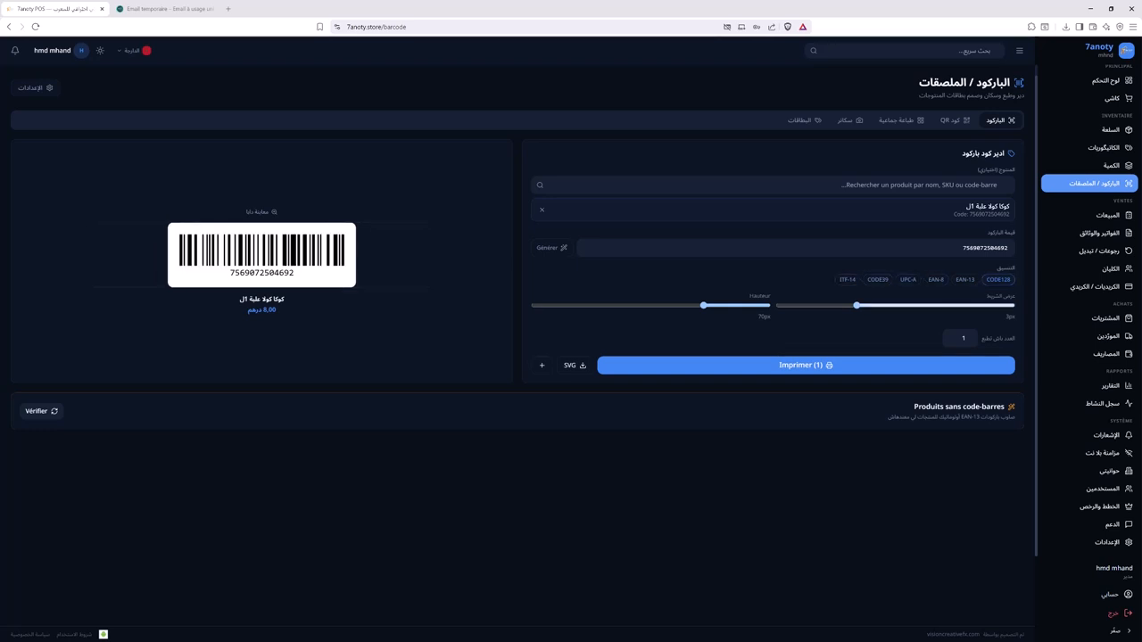
left_click(963, 338)
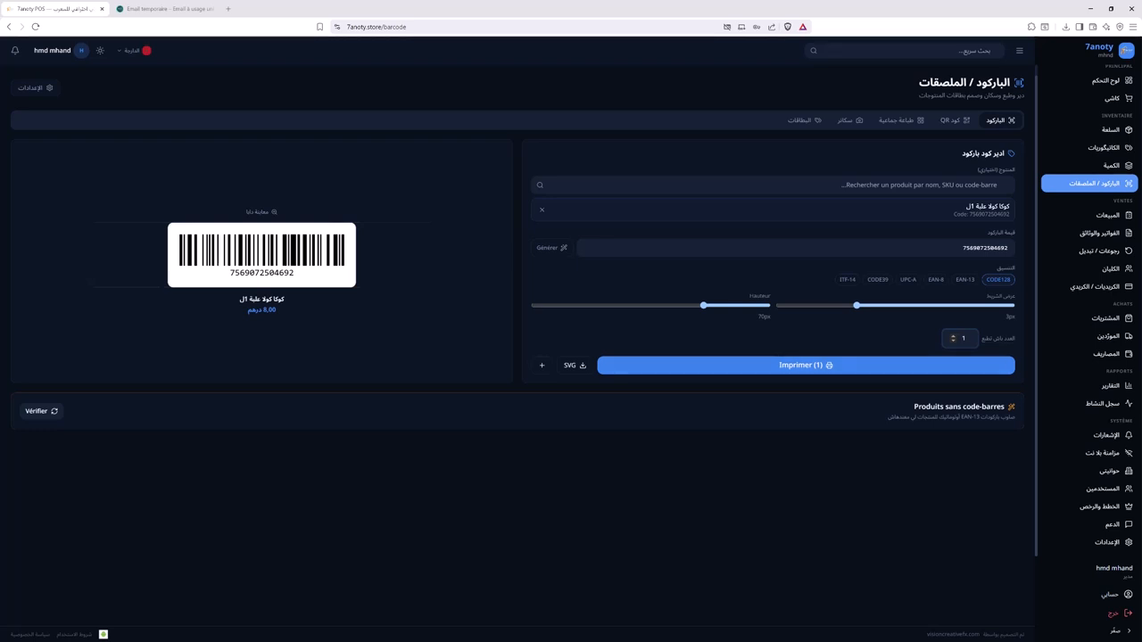
- Create a QR code for the product atay tage bladi 200g, found by searching for "atay"
left_click(952, 119)
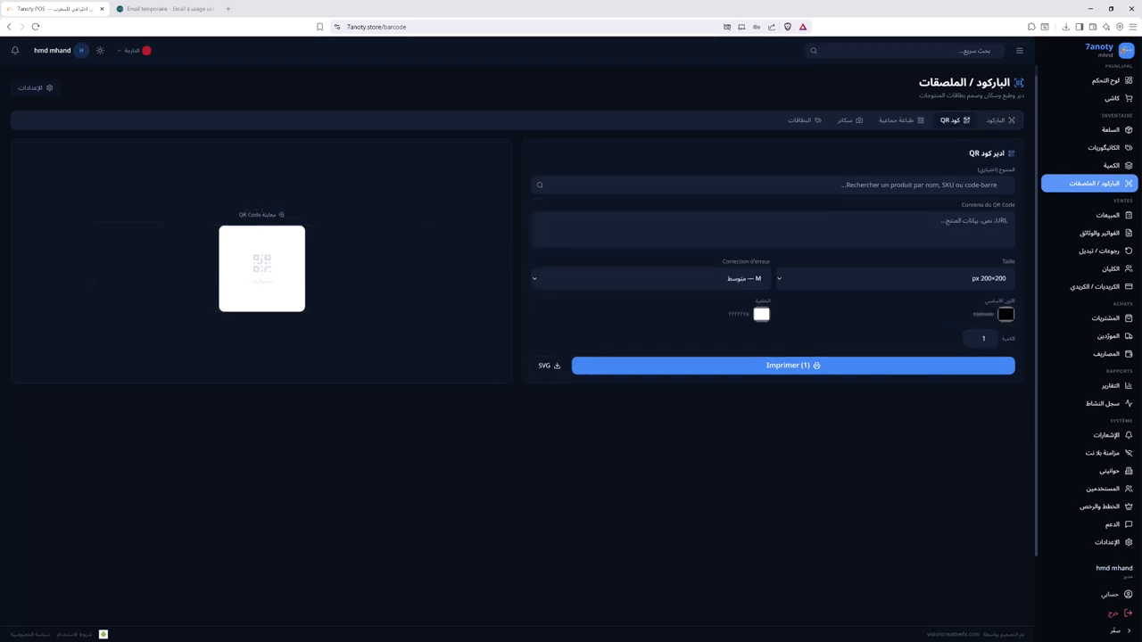
left_click(918, 184)
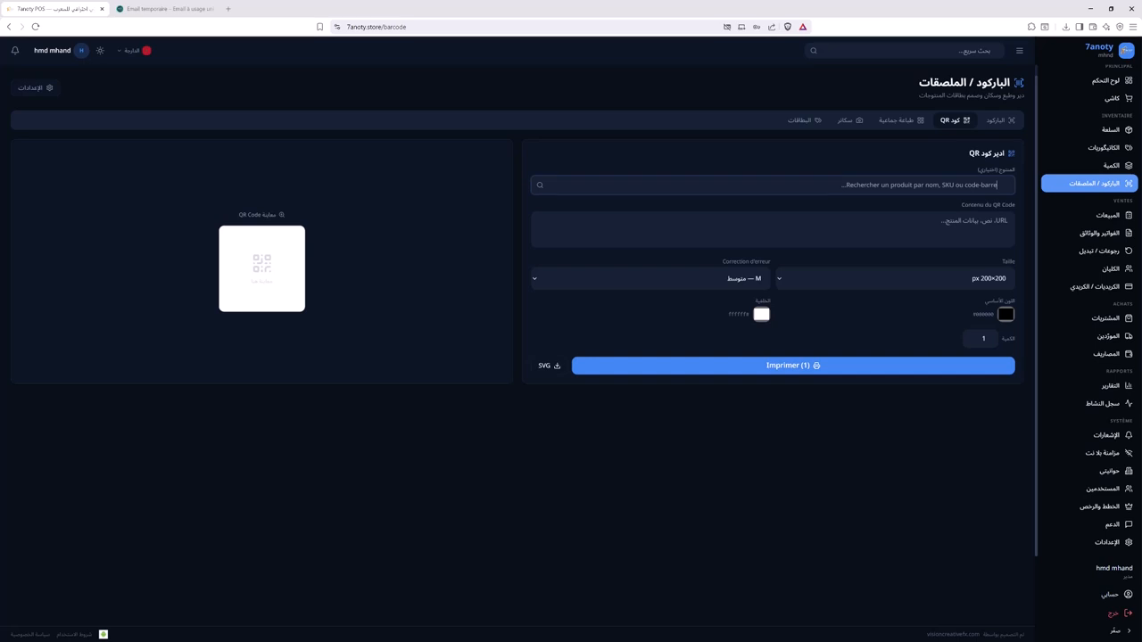
type("atay")
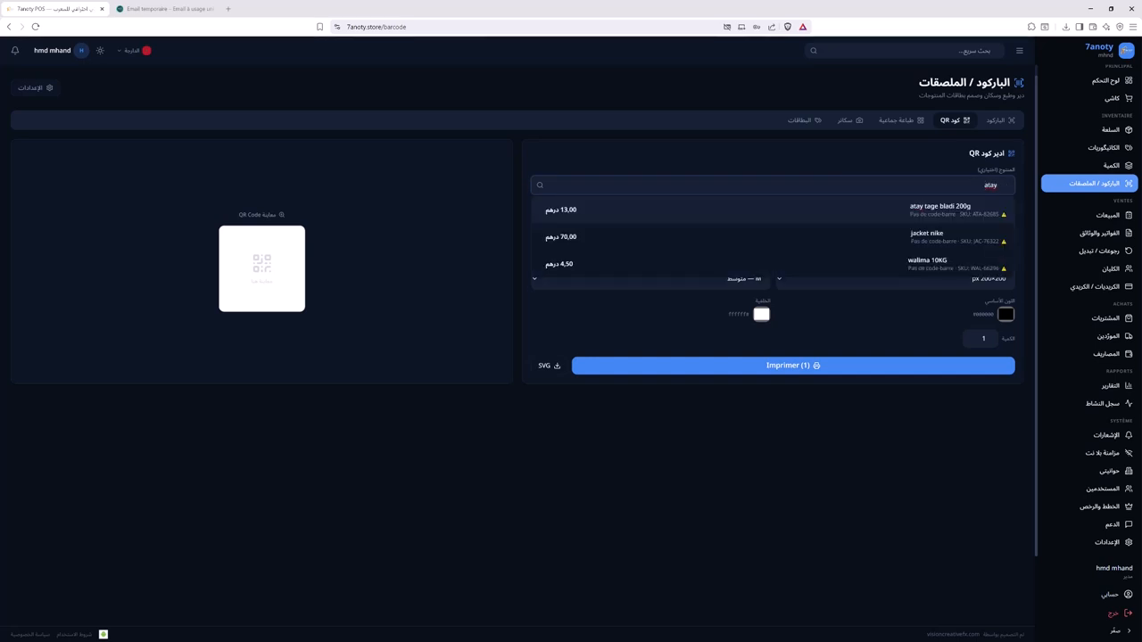
left_click(939, 210)
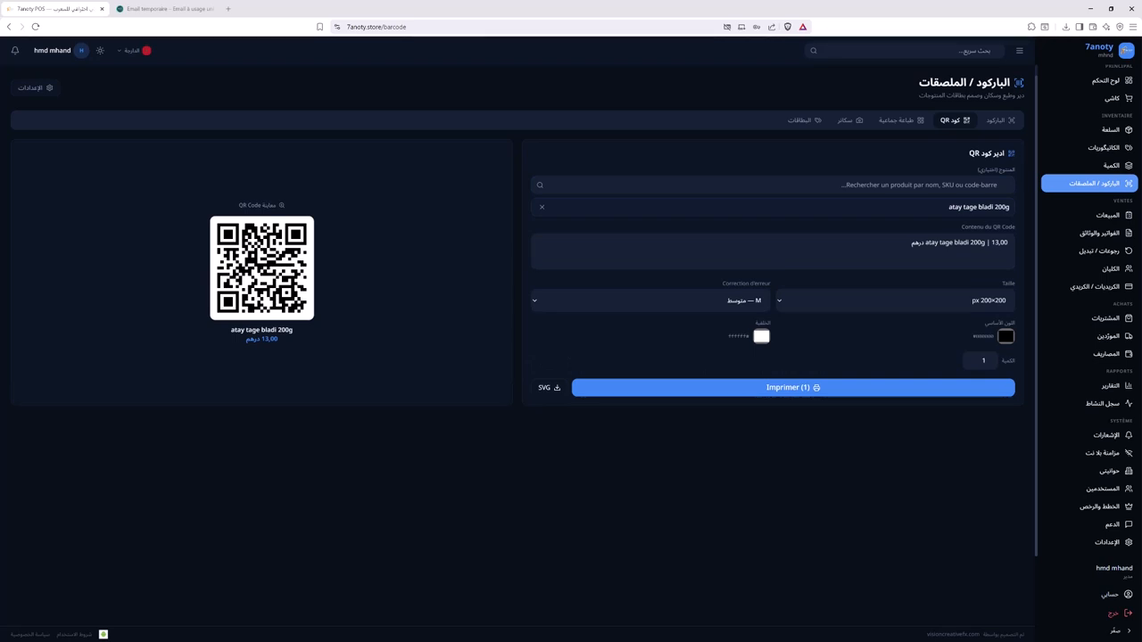
- Set the QR code's error correction level to L — ضعيف
left_click(650, 301)
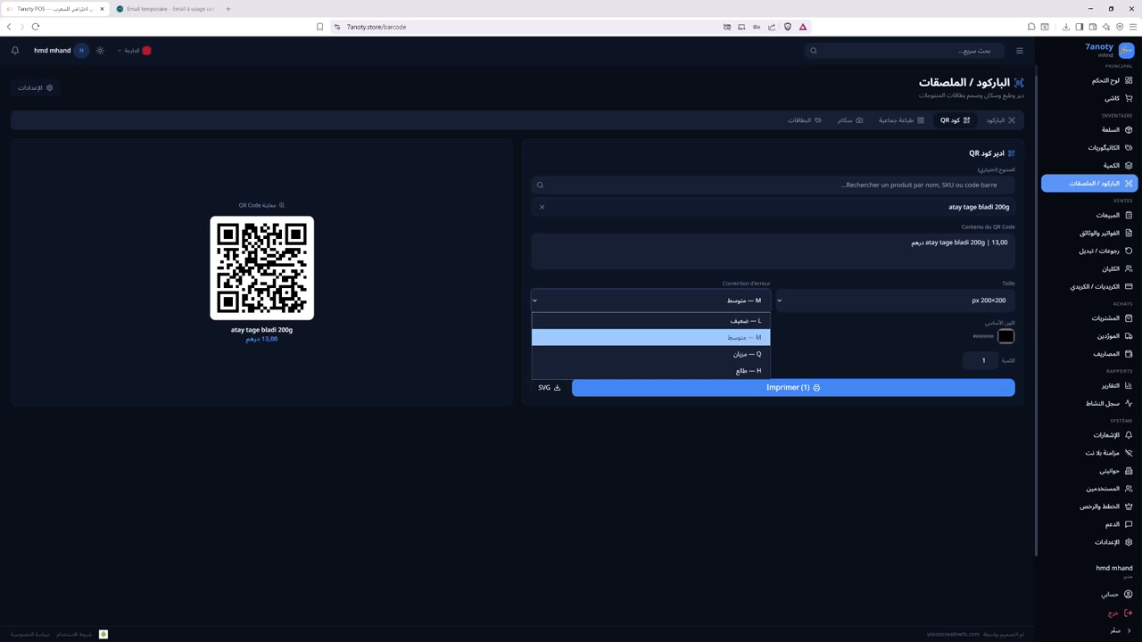
left_click(650, 301)
left_click(651, 300)
left_click(650, 319)
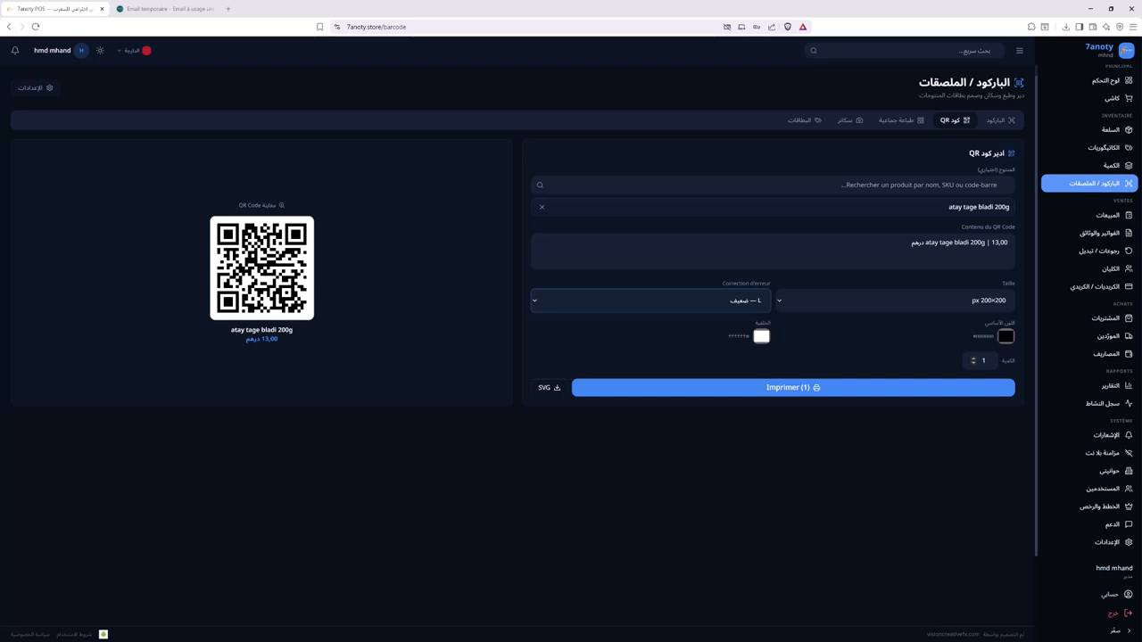
- Try a QR code size of 320×320 px, and set the size to 128×128 px
left_click(894, 301)
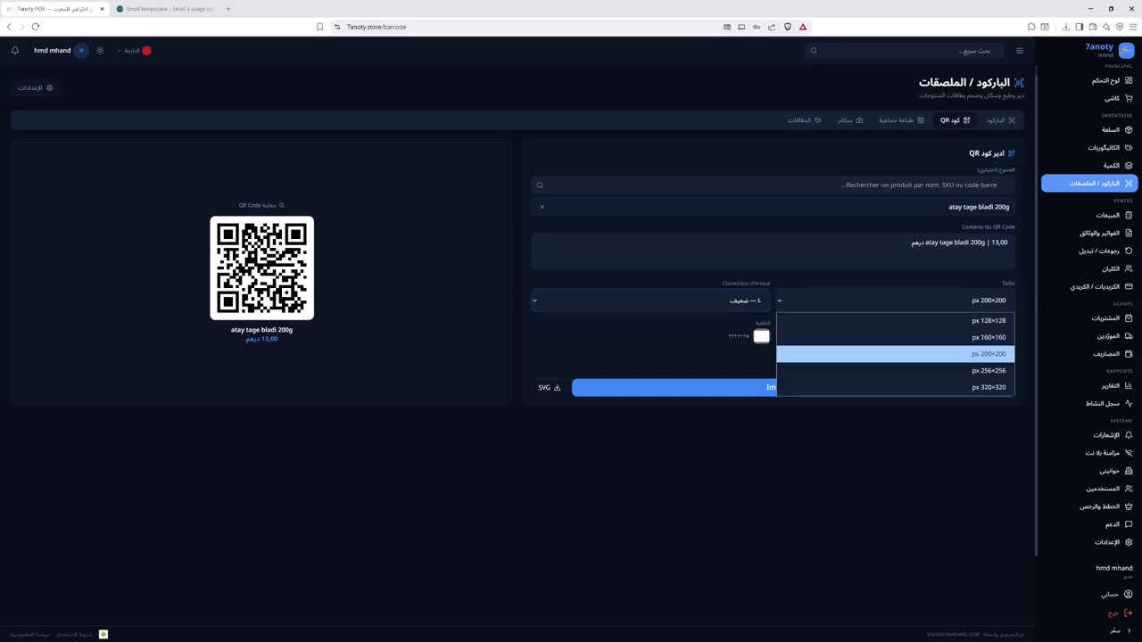
left_click(895, 387)
left_click(894, 300)
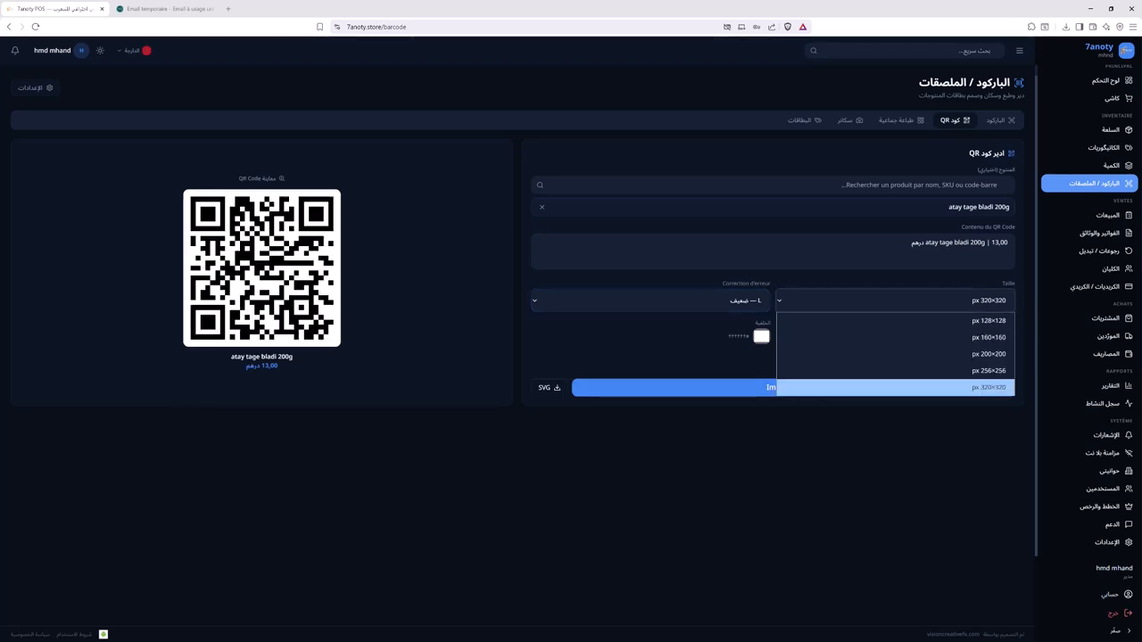
left_click(895, 320)
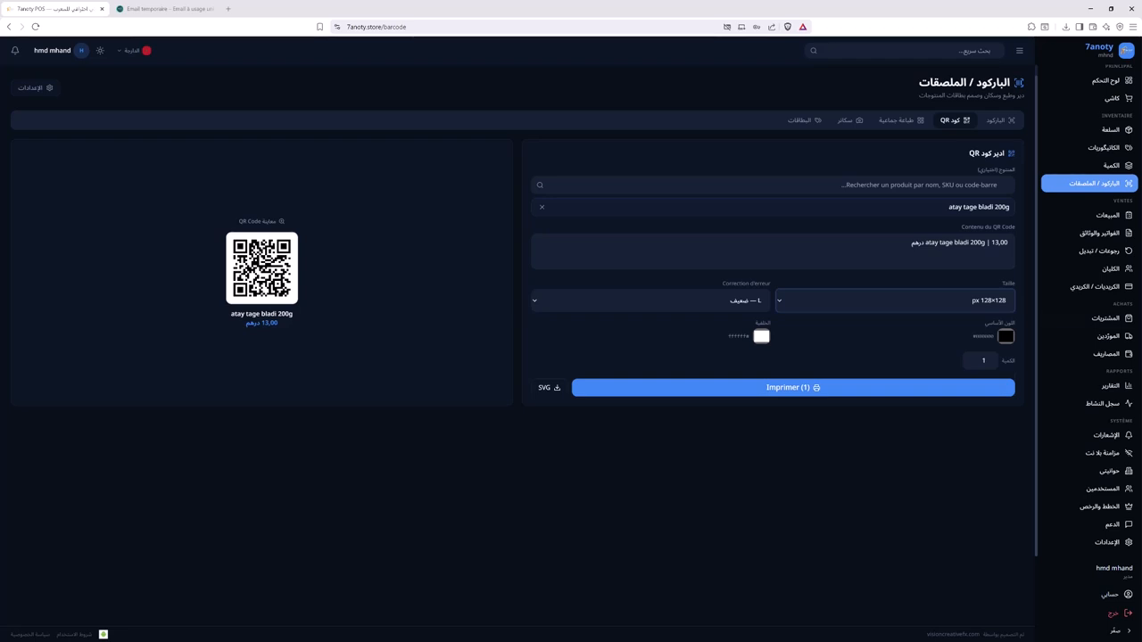
- Replace the QR code's content text with "face"
left_click(911, 244)
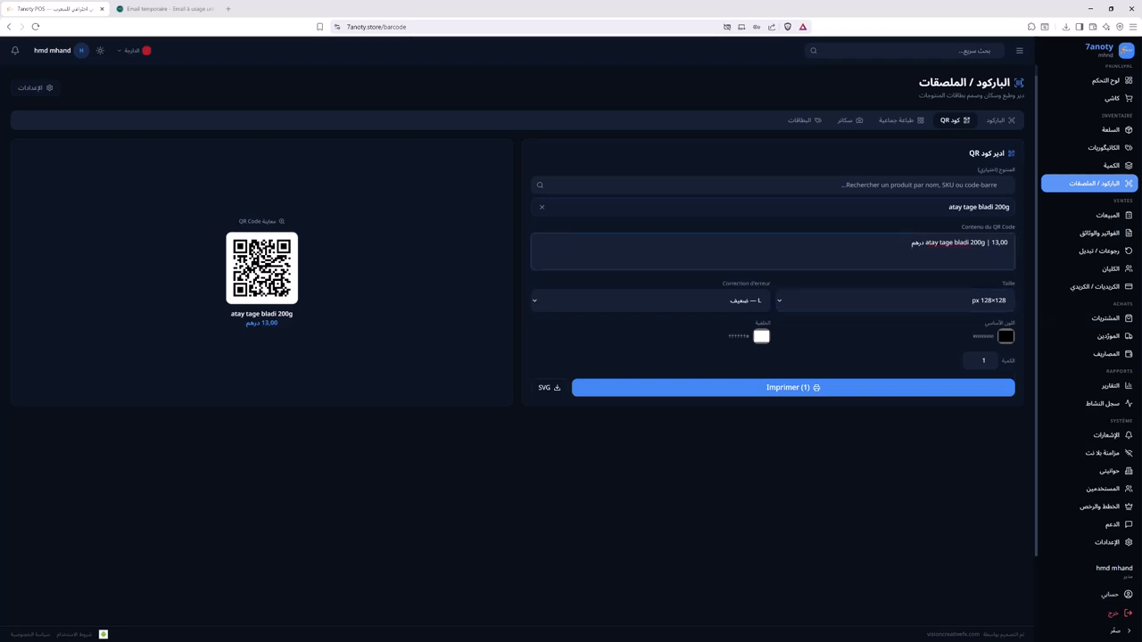
key("ctrl+a")
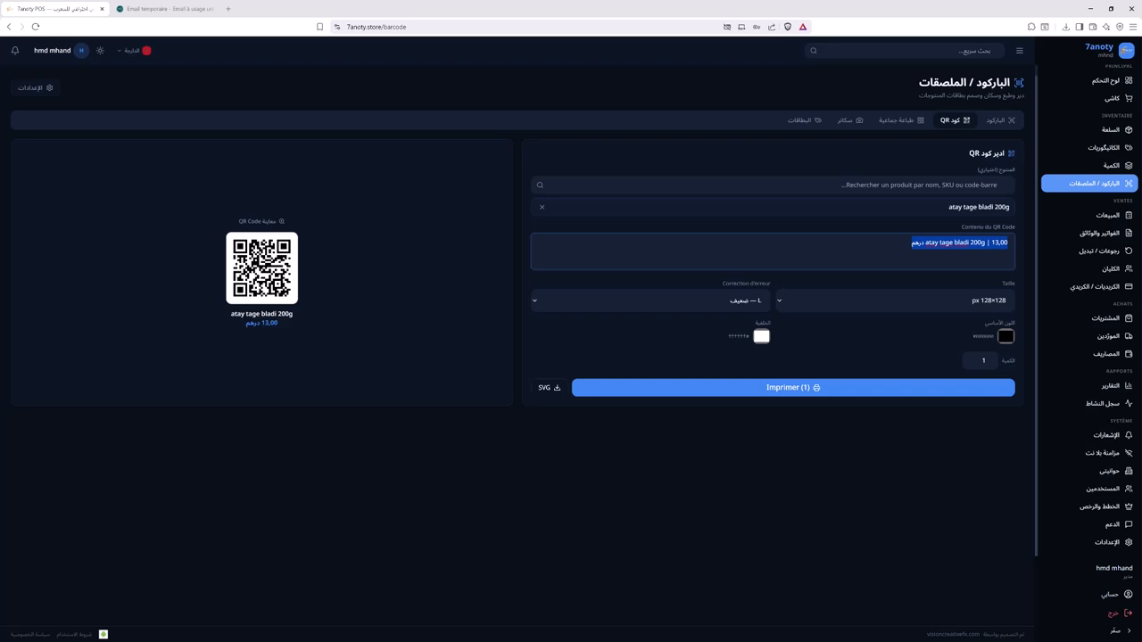
type("mart")
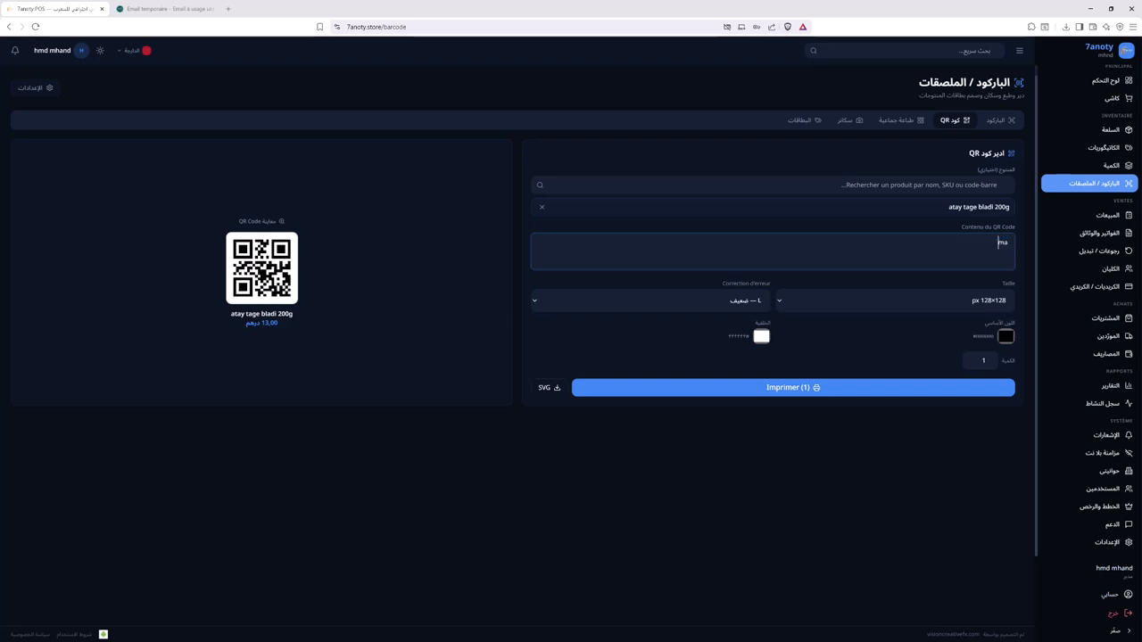
key("BackSpace")
key("BackSpace")
key("BackSpace")
key("BackSpace")
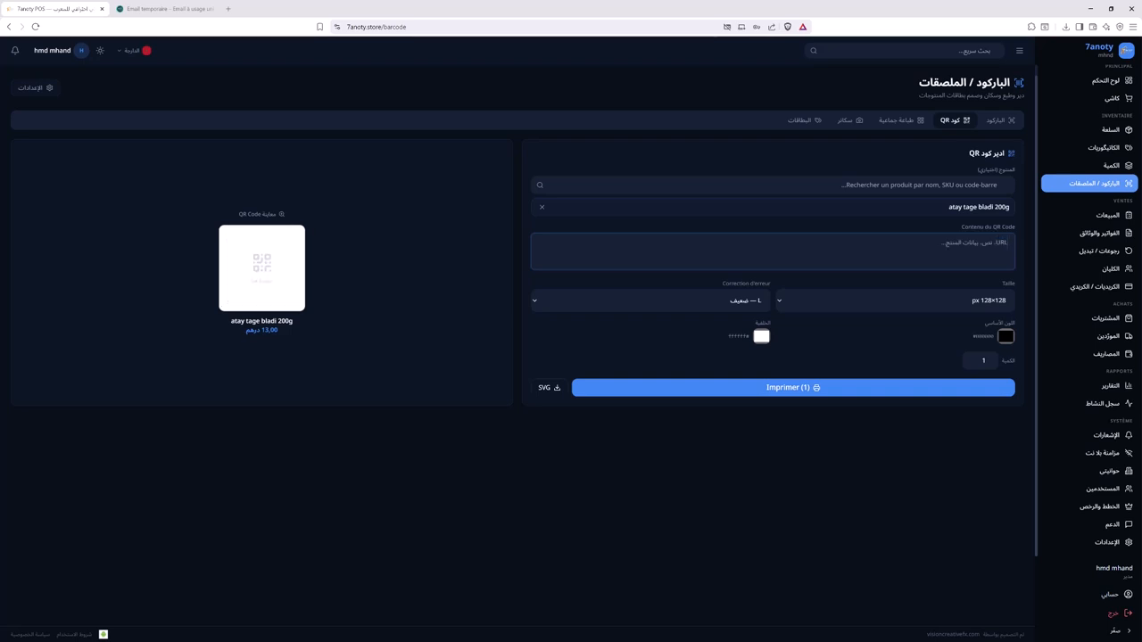
type("fd")
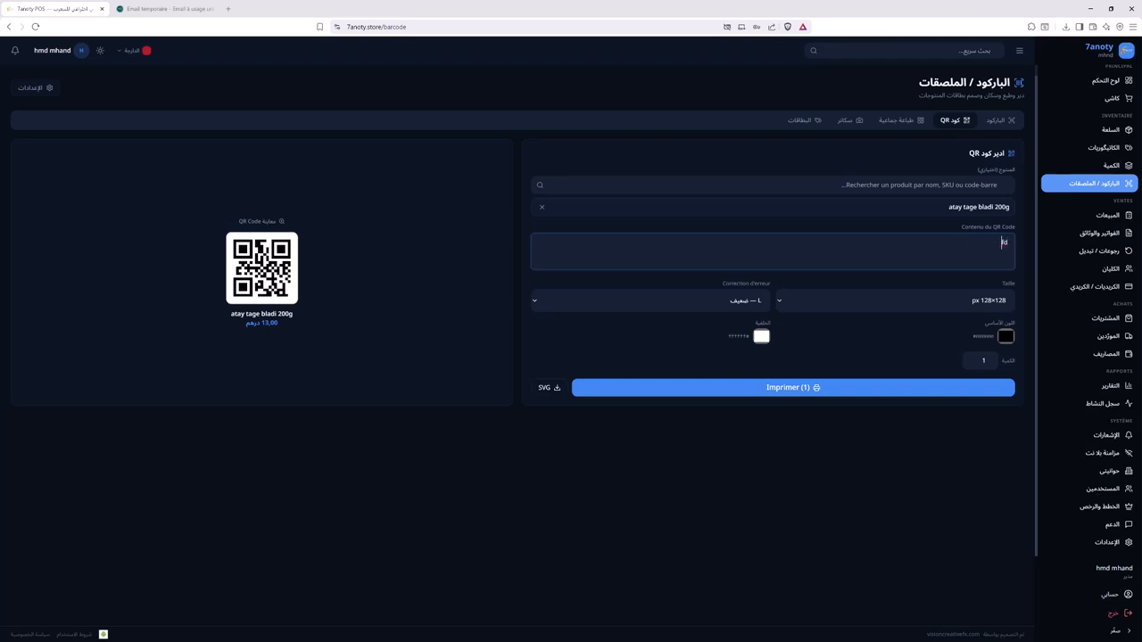
key("BackSpace")
type("ace")
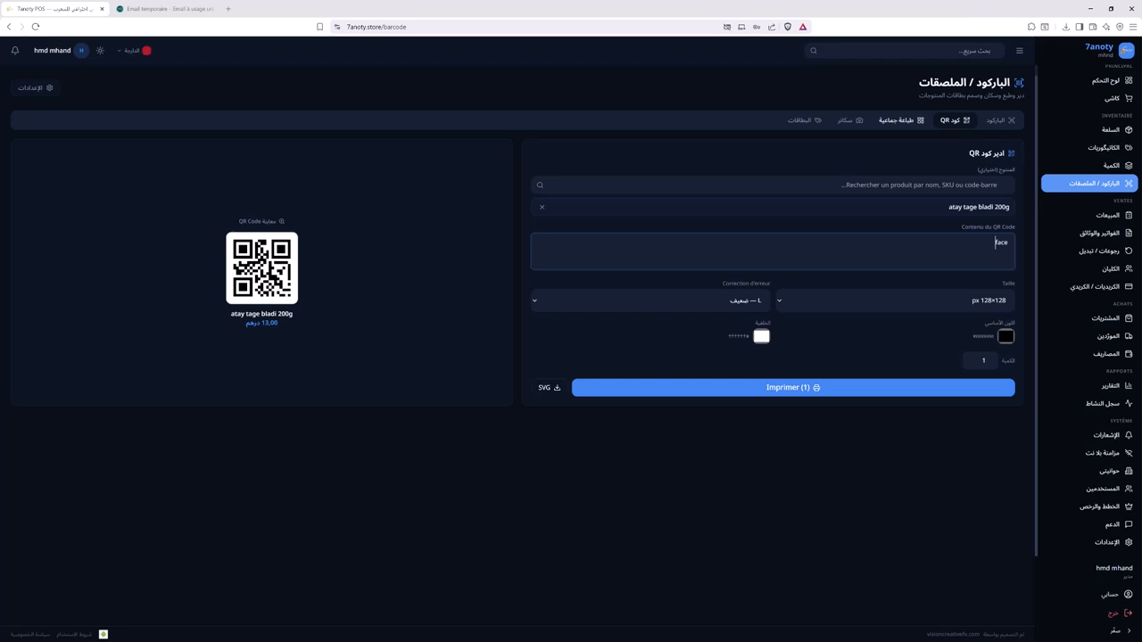
- Add the product atay tage bladi 200g to the bulk label printing list by searching for "atay"
left_click(901, 120)
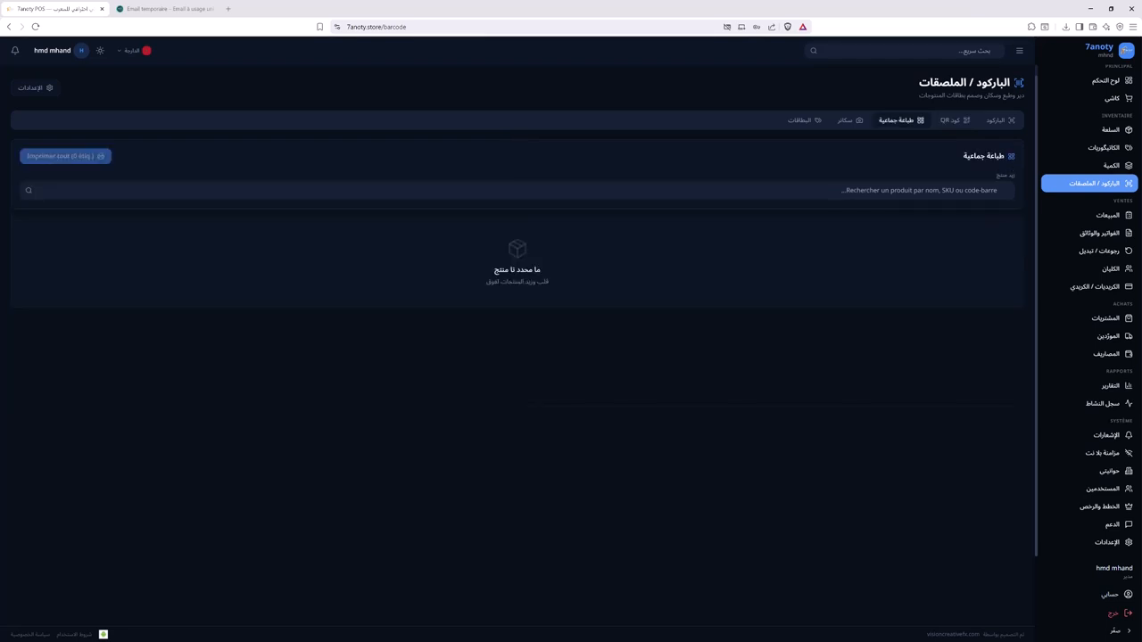
left_click(892, 190)
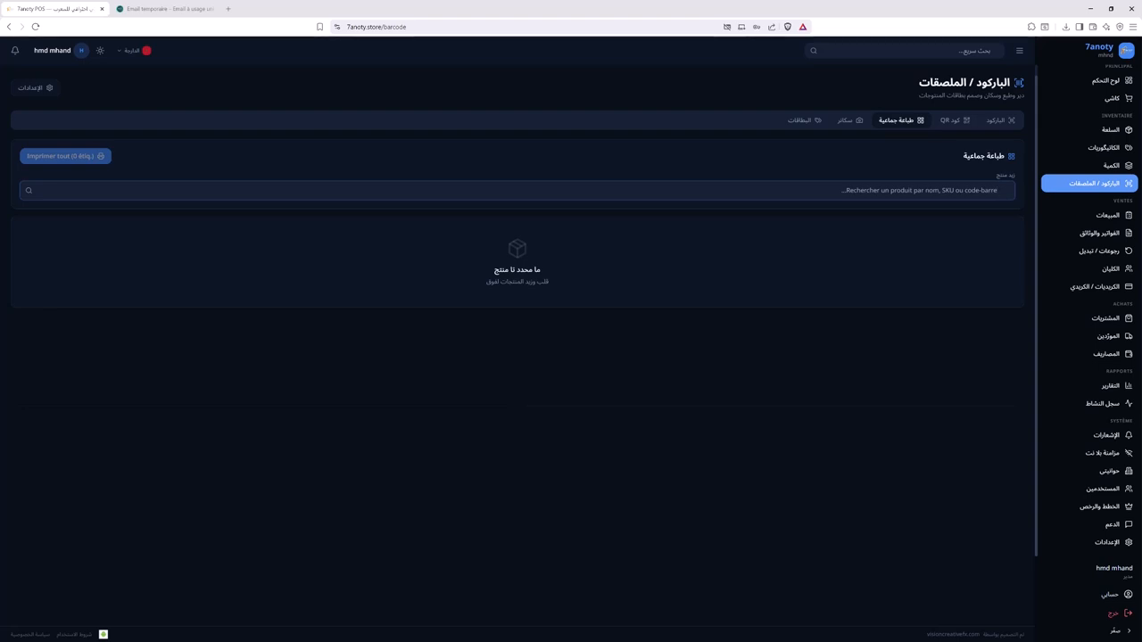
type("atay")
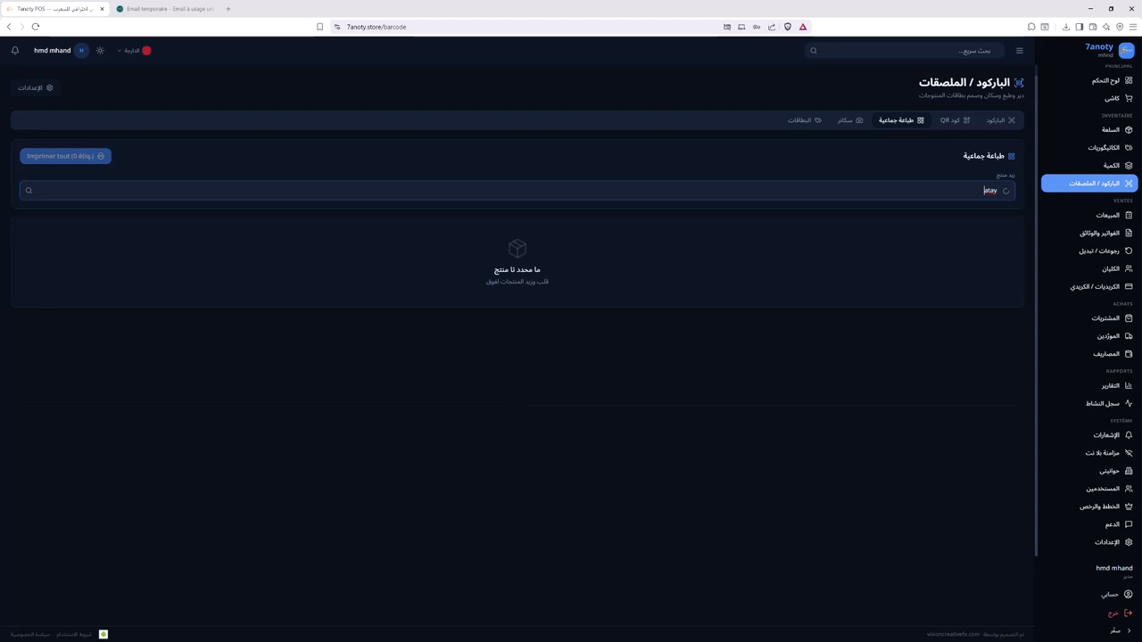
left_click(940, 215)
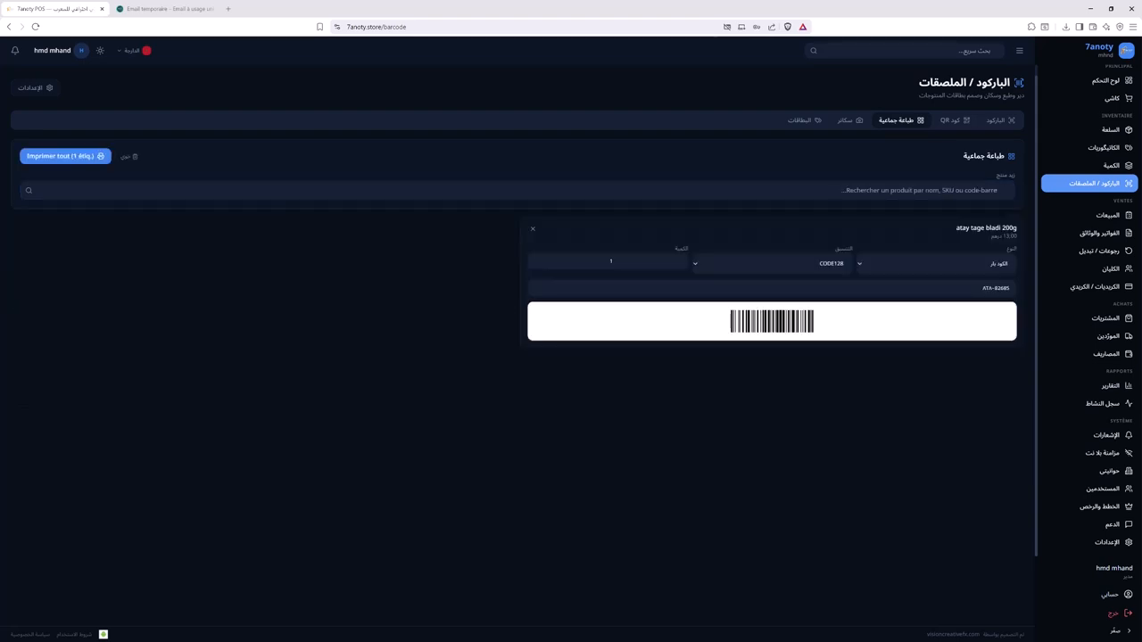
- Change the label type of atay tage bladi 200g to QR Code in the bulk printing list
left_click(936, 263)
left_click(936, 296)
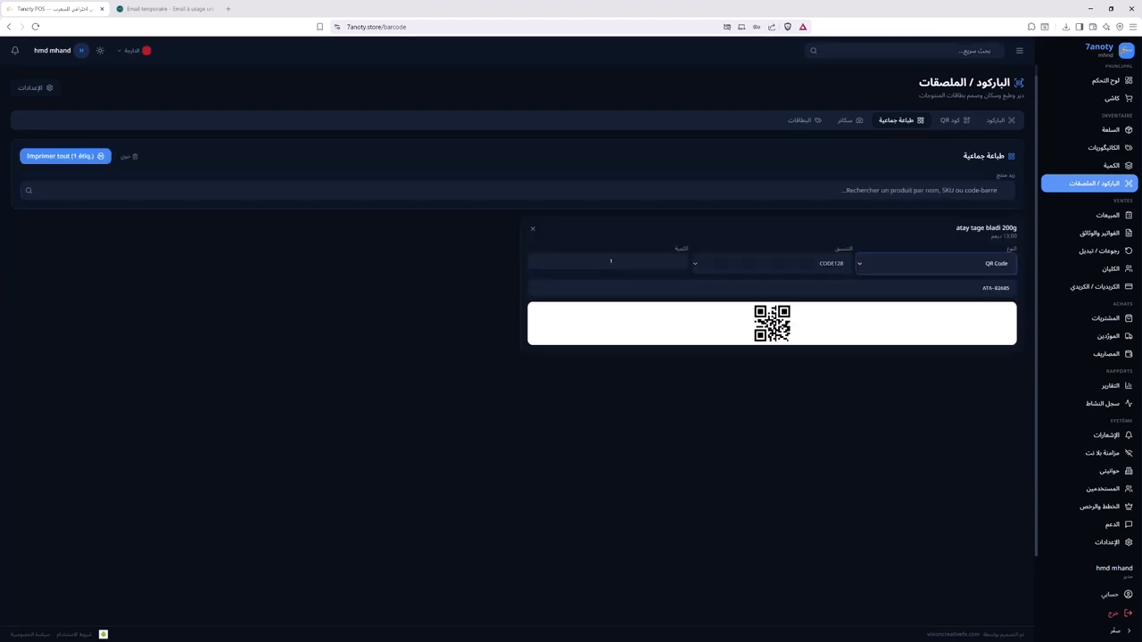
left_click(935, 263)
left_click(936, 296)
left_click(936, 289)
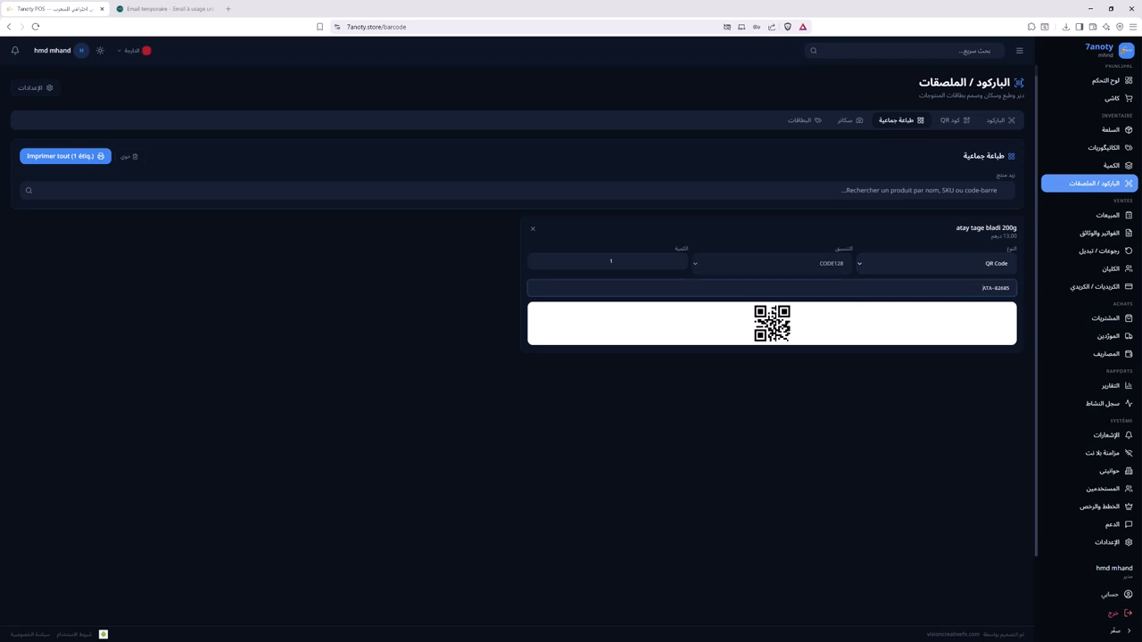
left_click(774, 420)
left_click(611, 260)
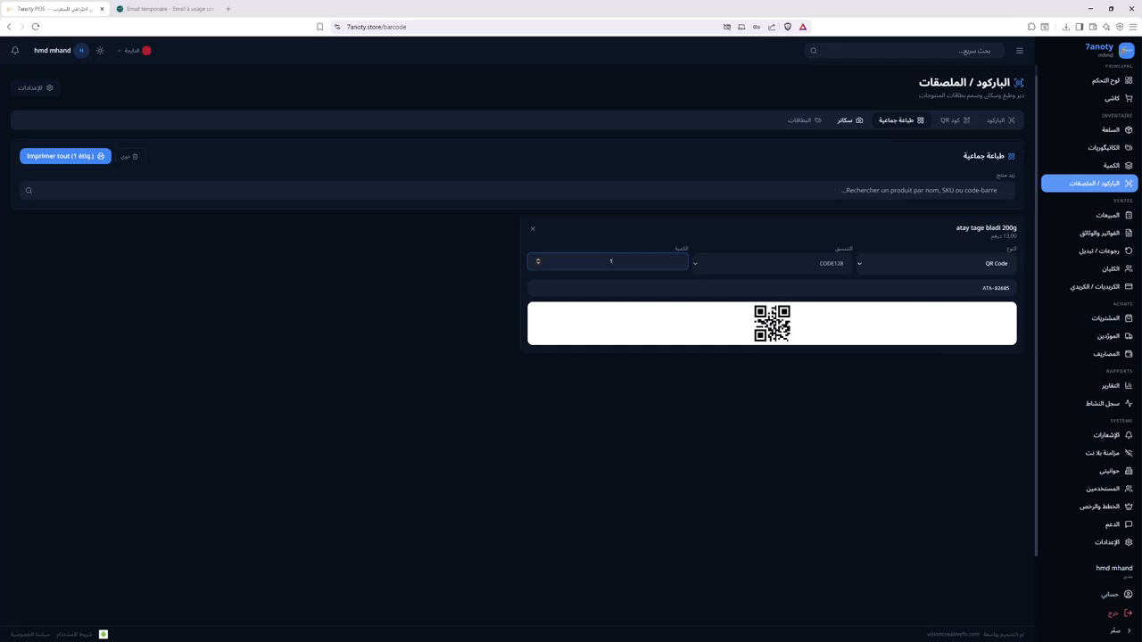
- Add the product walima 10KG to the bulk label printing list by searching for "walima"
left_click(878, 190)
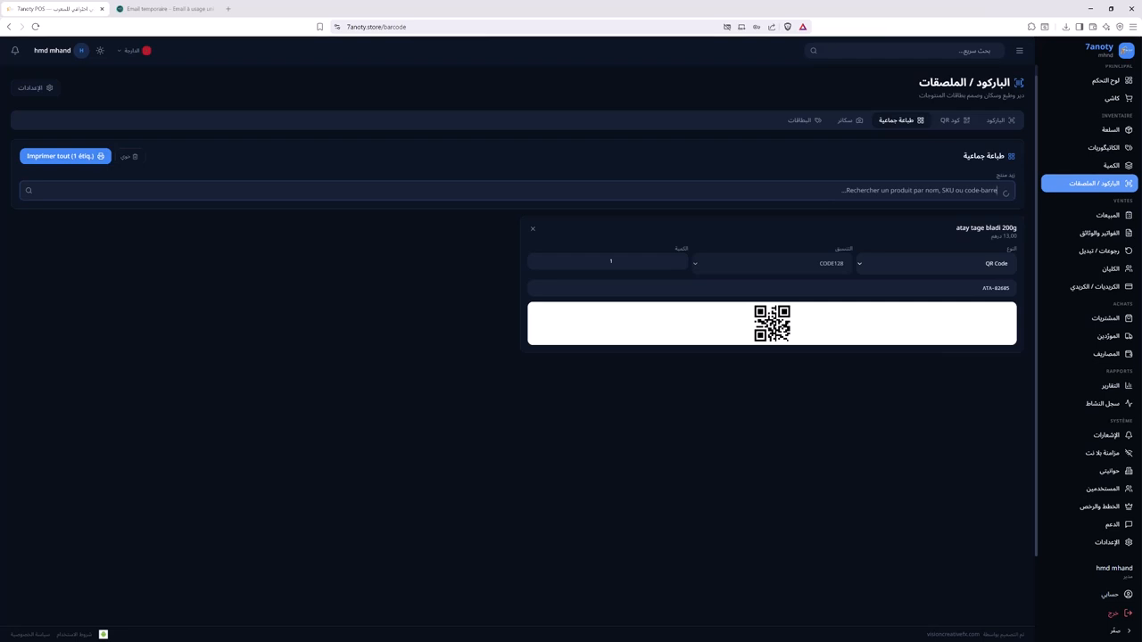
type("walim")
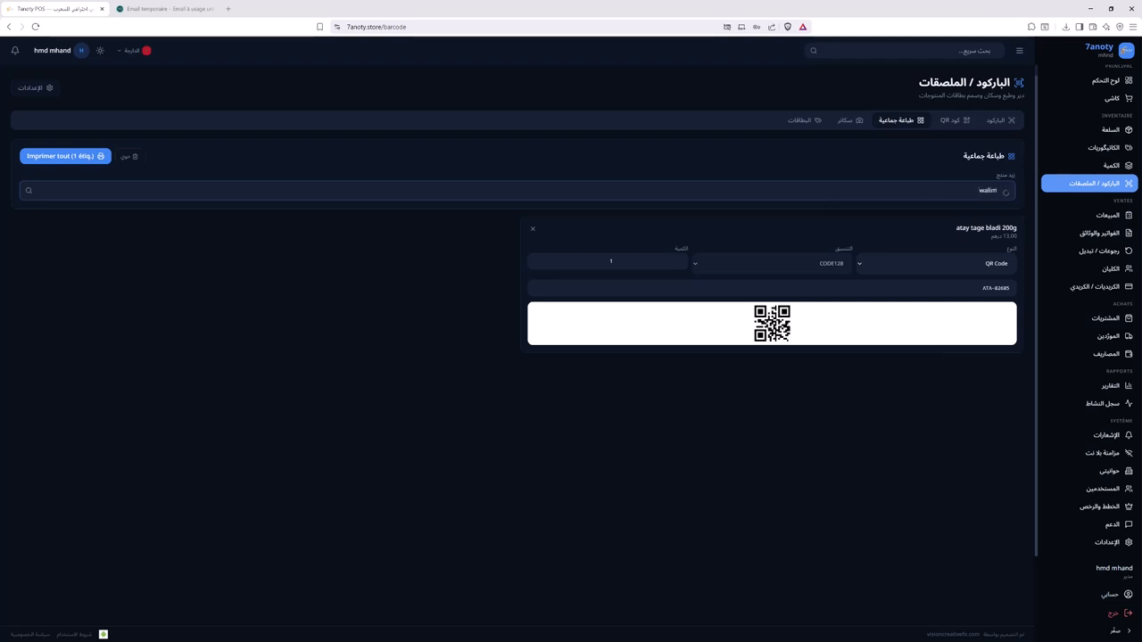
type("a")
left_click(929, 215)
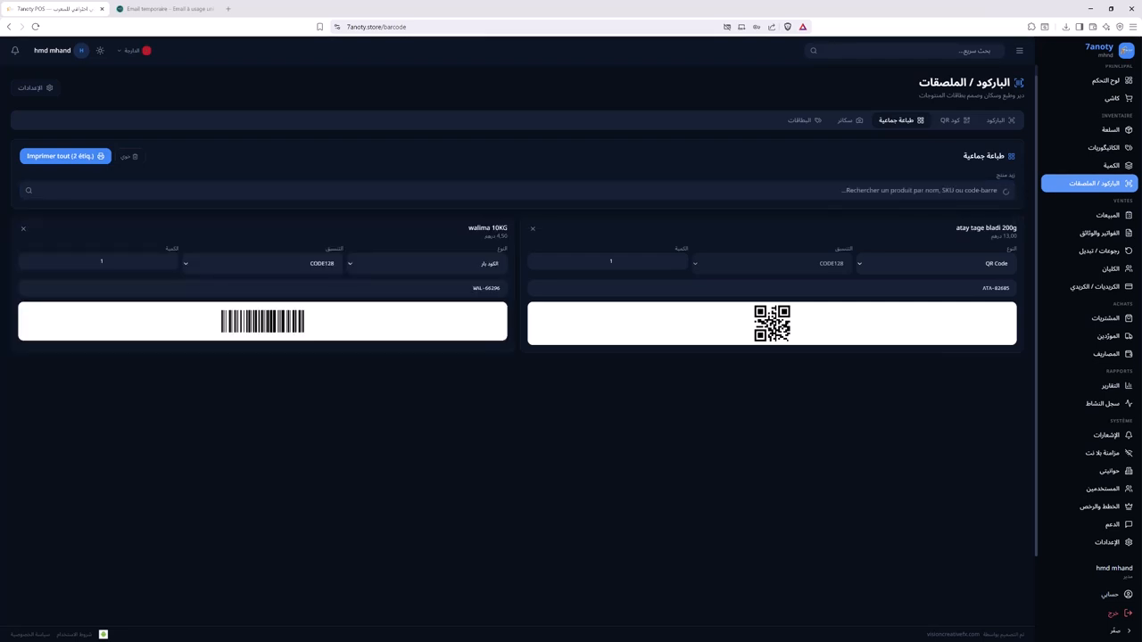
- Set the label type of atay tage bladi 200g to الكود بار in the bulk printing list
left_click(936, 264)
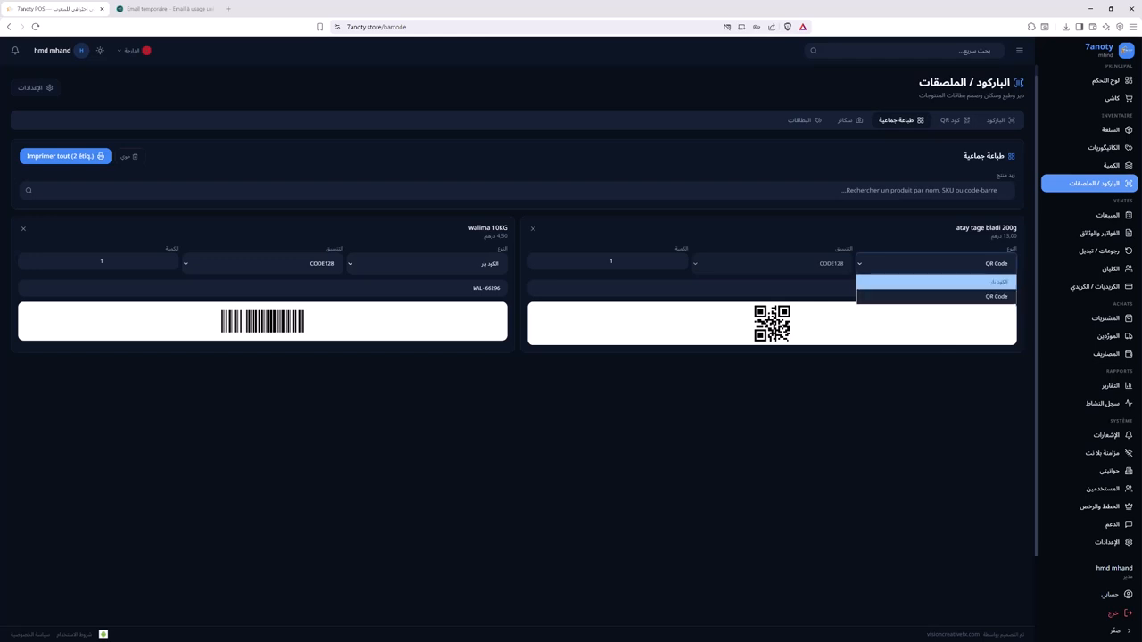
left_click(937, 281)
left_click(610, 261)
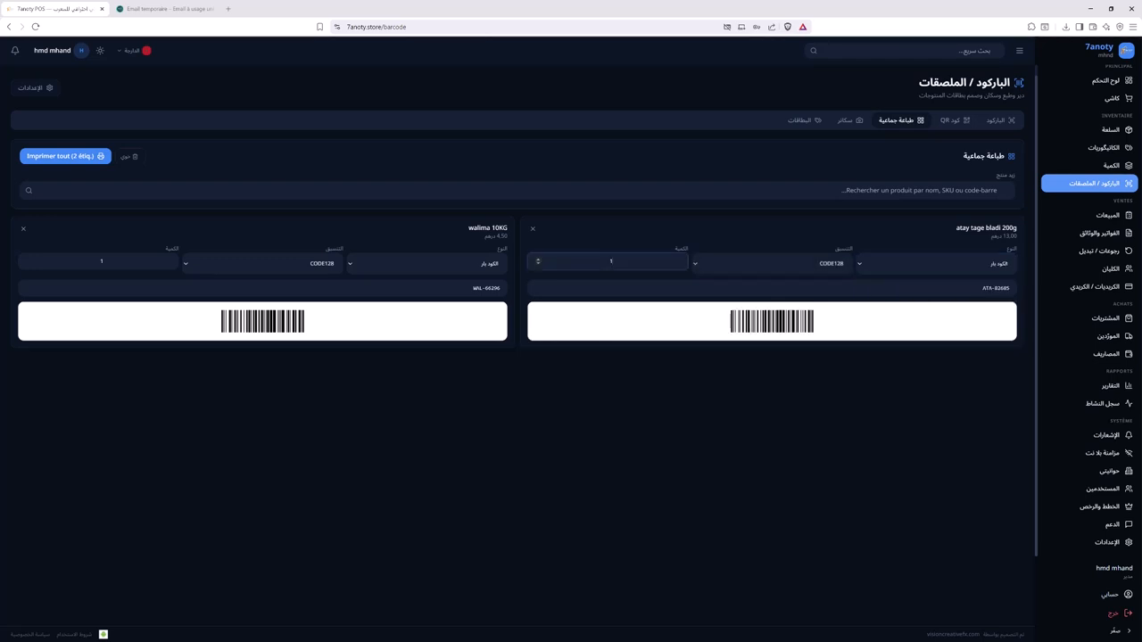
- Try to start the camera in the barcode scanner
left_click(847, 120)
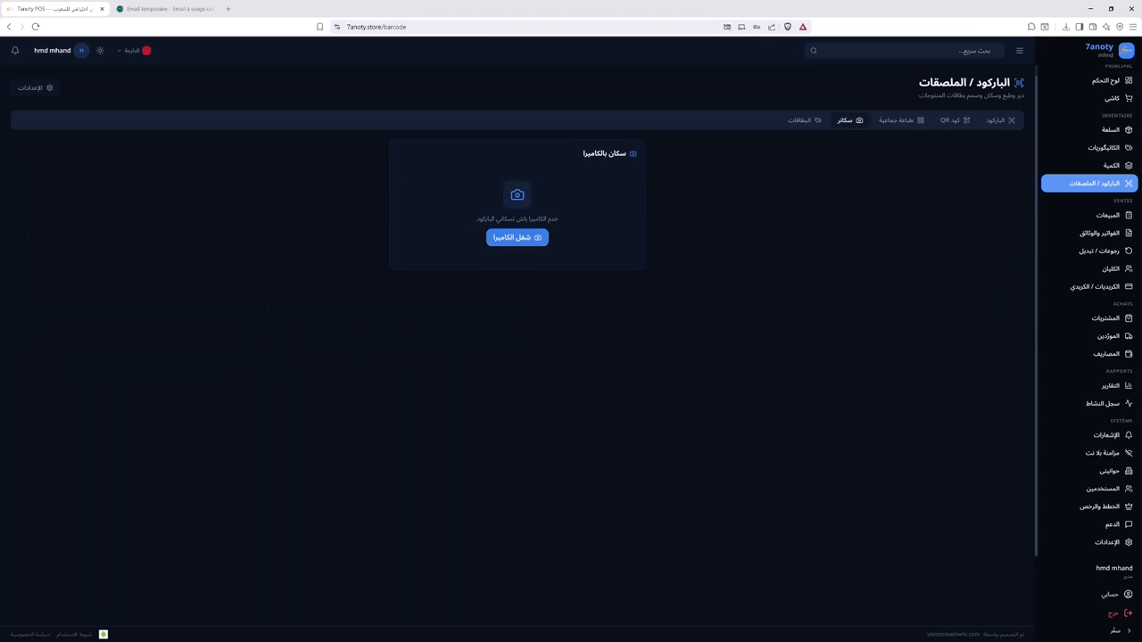
left_click(517, 238)
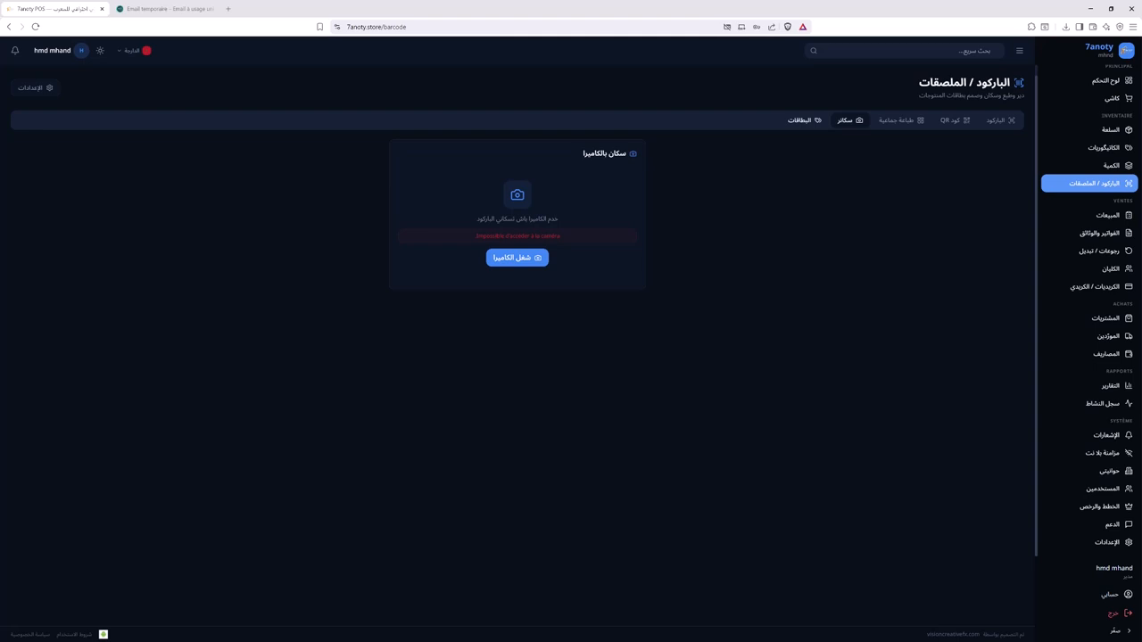
- Select the product atay tage bladi 200g in the label designer by searching for "atay"
left_click(804, 120)
scroll(517, 356, "down", 1)
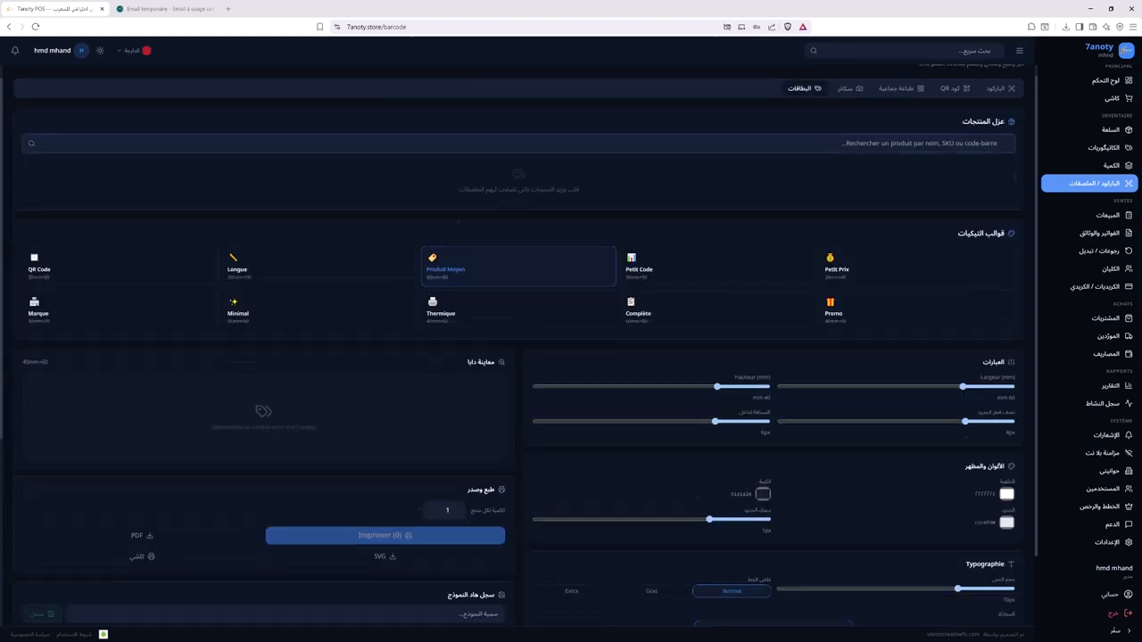
scroll(517, 357, "down", 2)
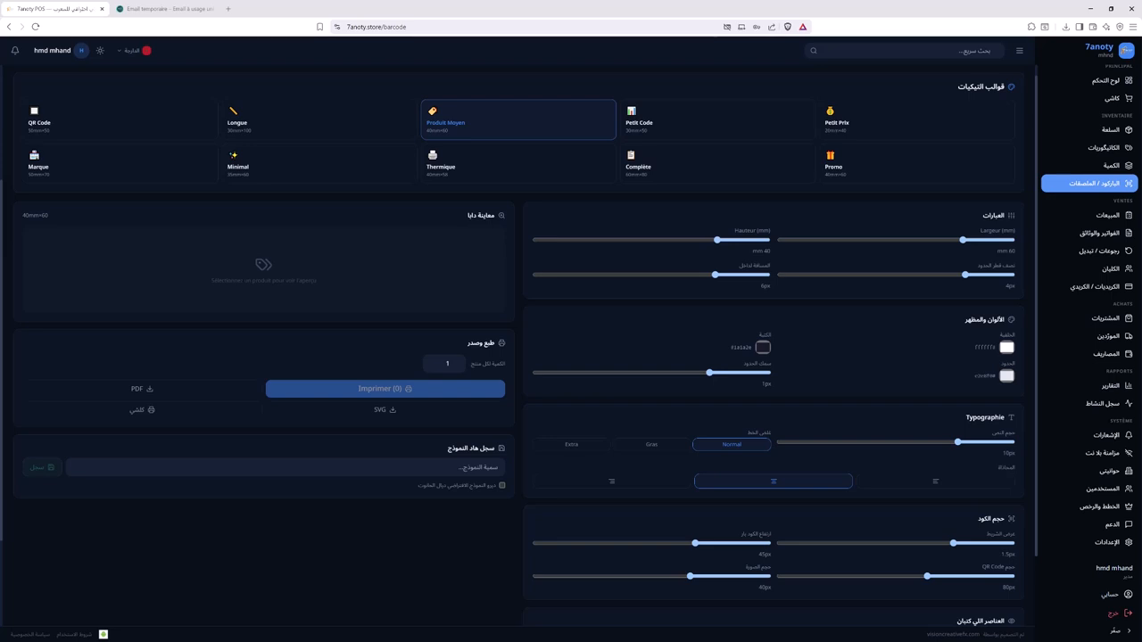
scroll(518, 348, "up", 1)
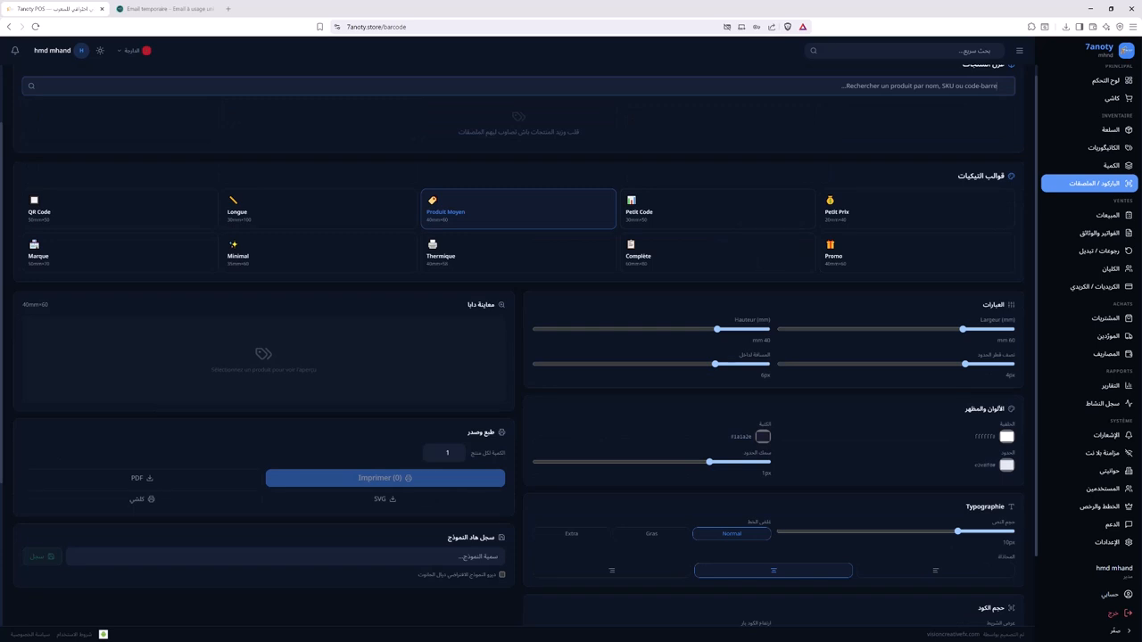
type("atay")
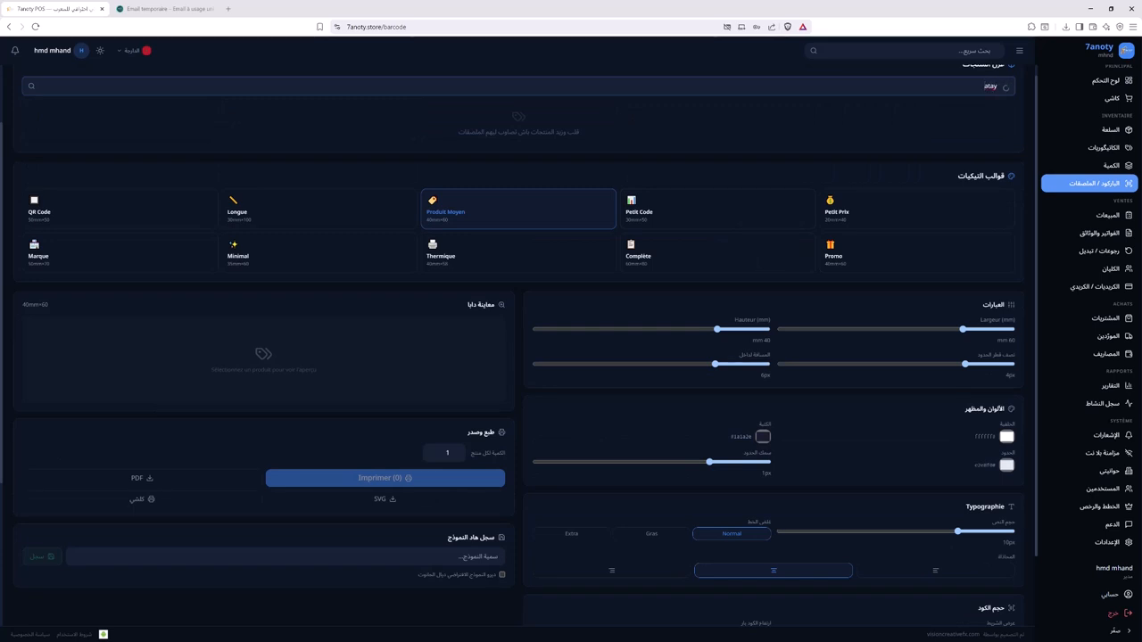
left_click(965, 112)
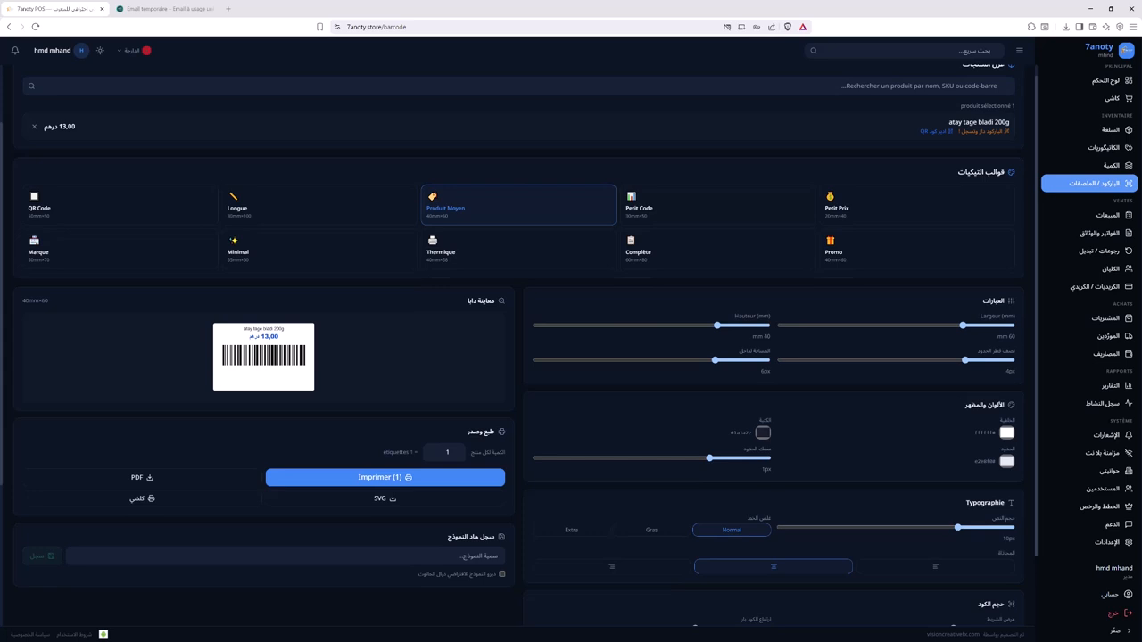
- Apply the Longue template to the atay tage bladi 200g label
scroll(718, 250, "up", 1)
scroll(718, 250, "down", 1)
scroll(571, 339, "down", 2)
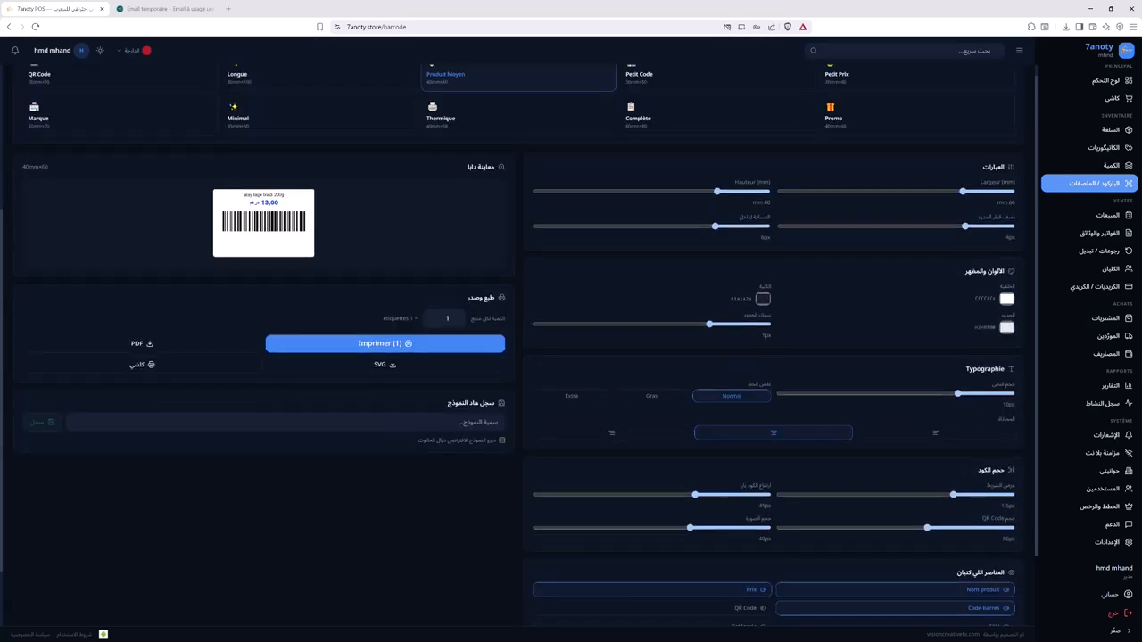
scroll(571, 339, "up", 3)
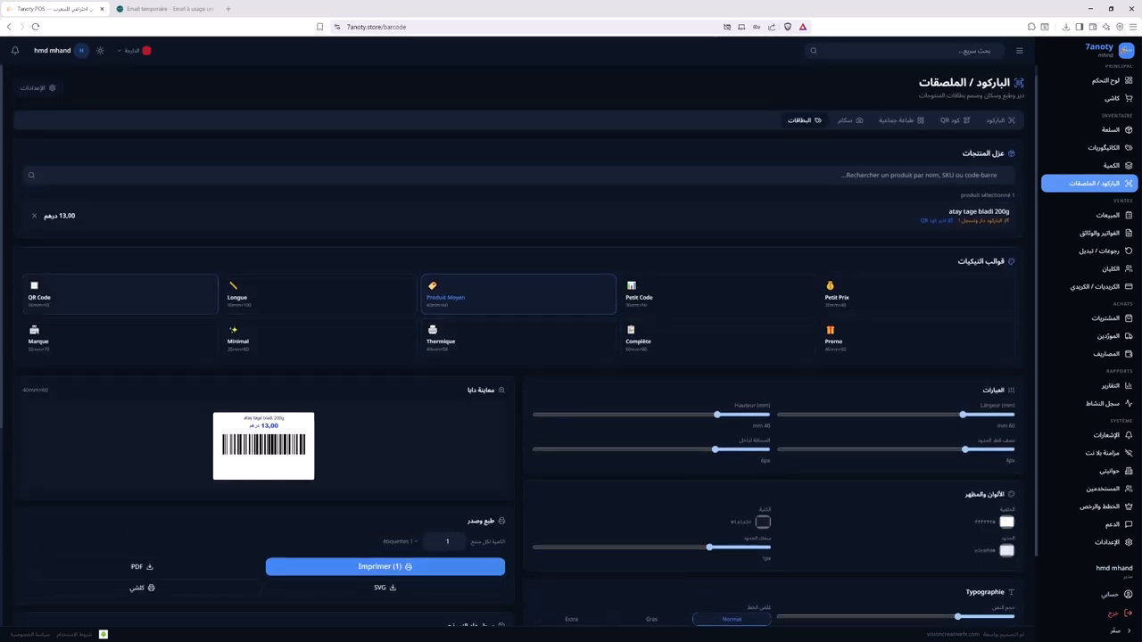
left_click(319, 296)
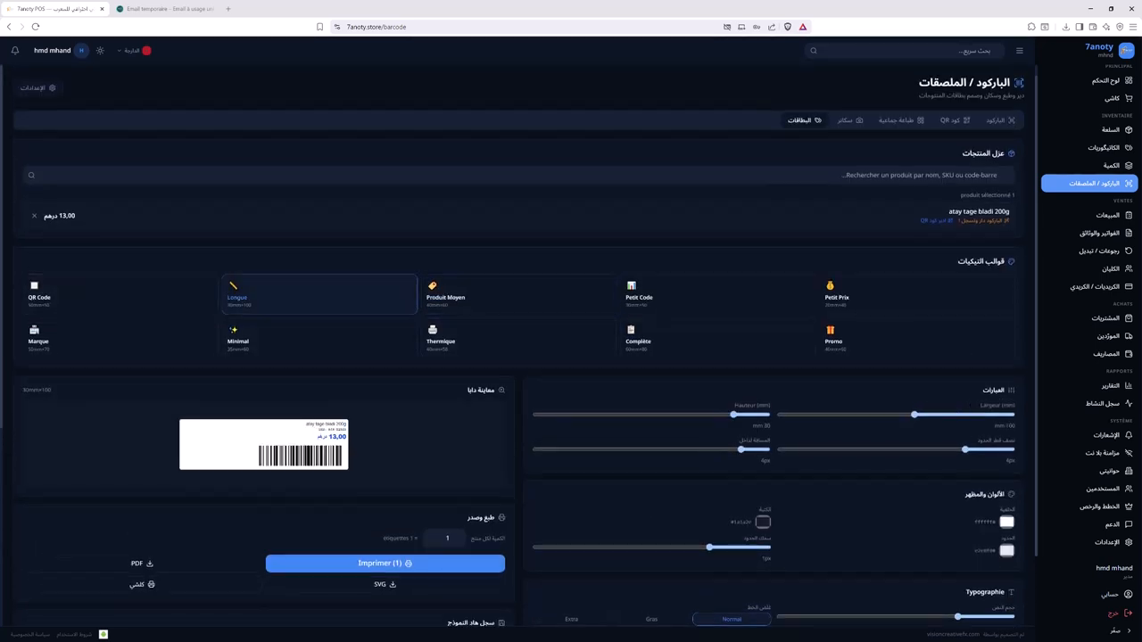
- Set the label's width to 210 mm, height to 60 mm, corner radius to 8 px and inner padding to 15 px
scroll(571, 348, "down", 2)
left_click_drag(913, 280, 871, 280)
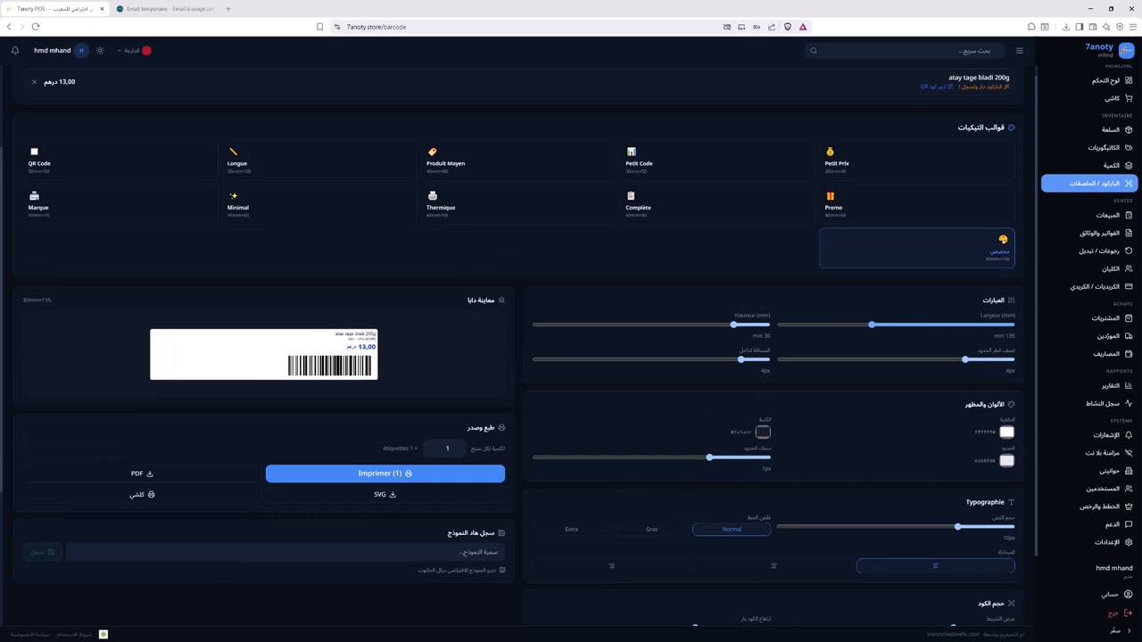
left_click_drag(872, 324, 684, 325)
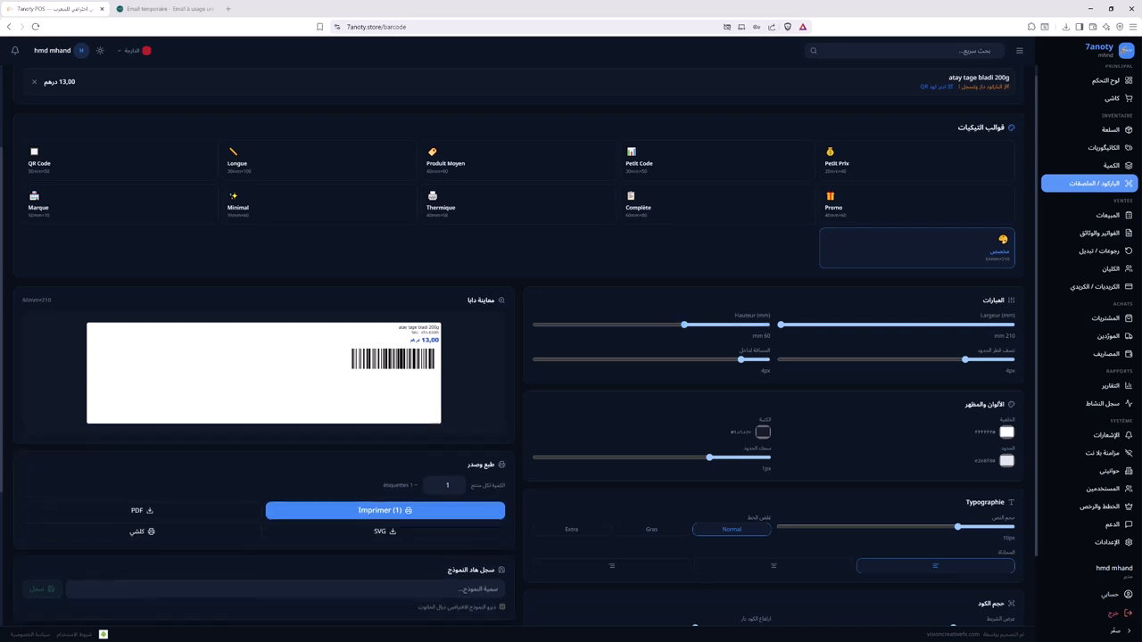
left_click_drag(965, 359, 918, 360)
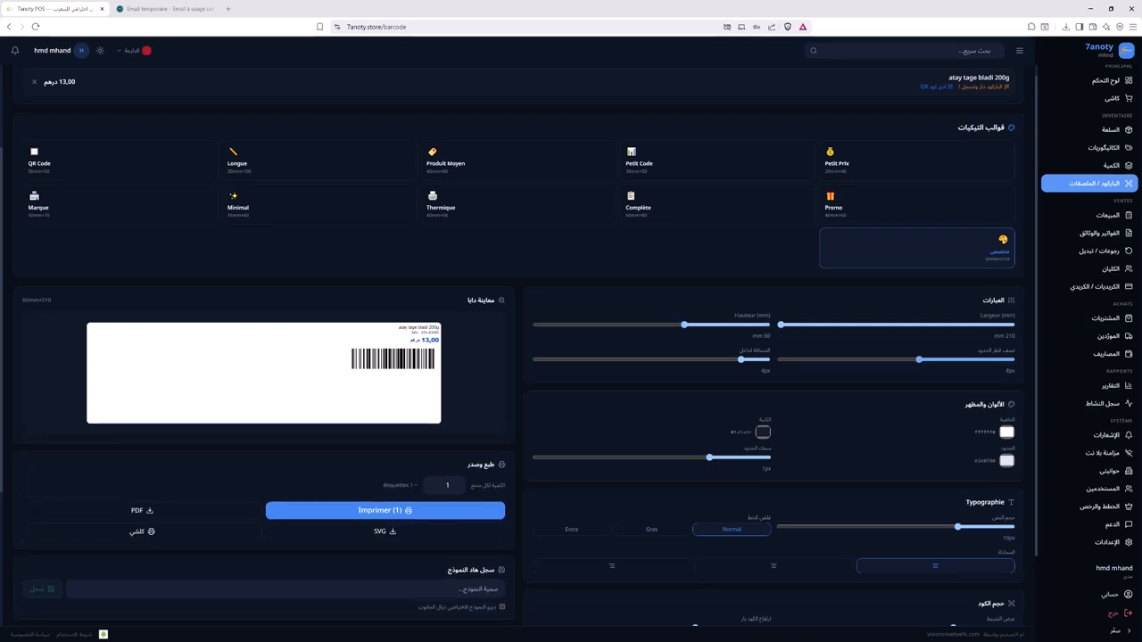
left_click_drag(740, 360, 599, 360)
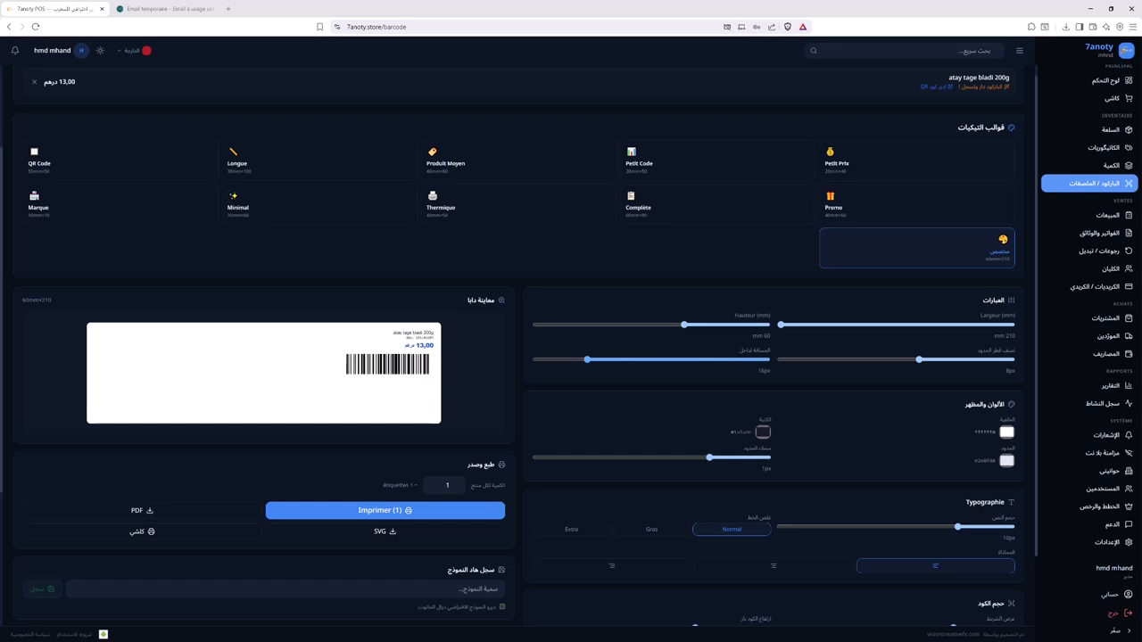
- Set the label's border thickness to 2 px, and make its text Gras and centred
scroll(571, 330, "down", 1)
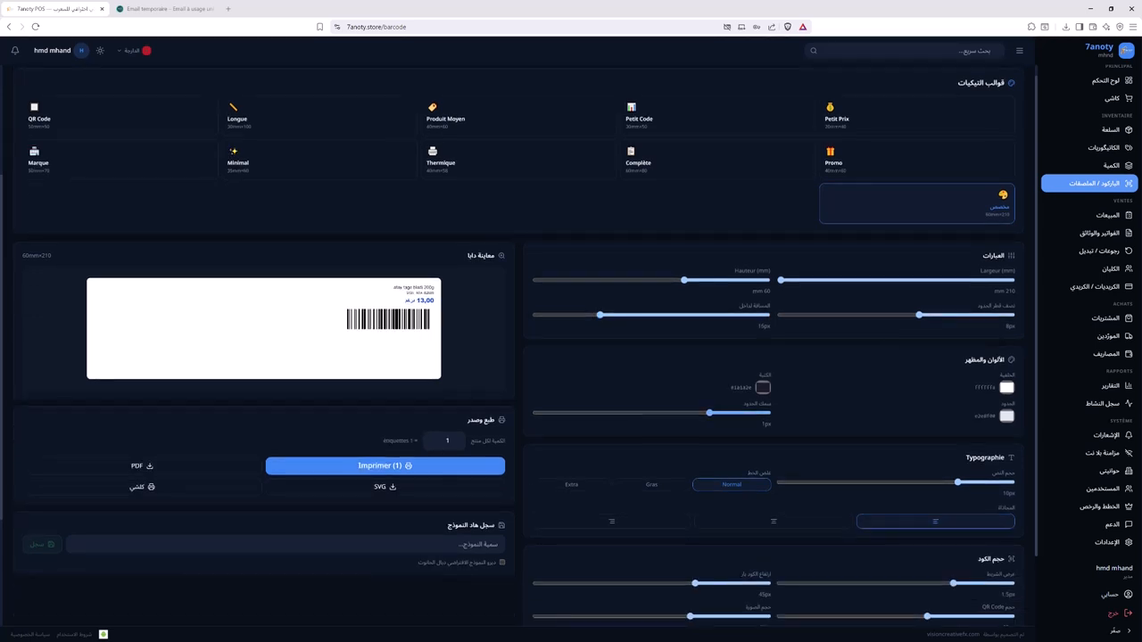
left_click_drag(709, 413, 651, 413)
left_click(652, 485)
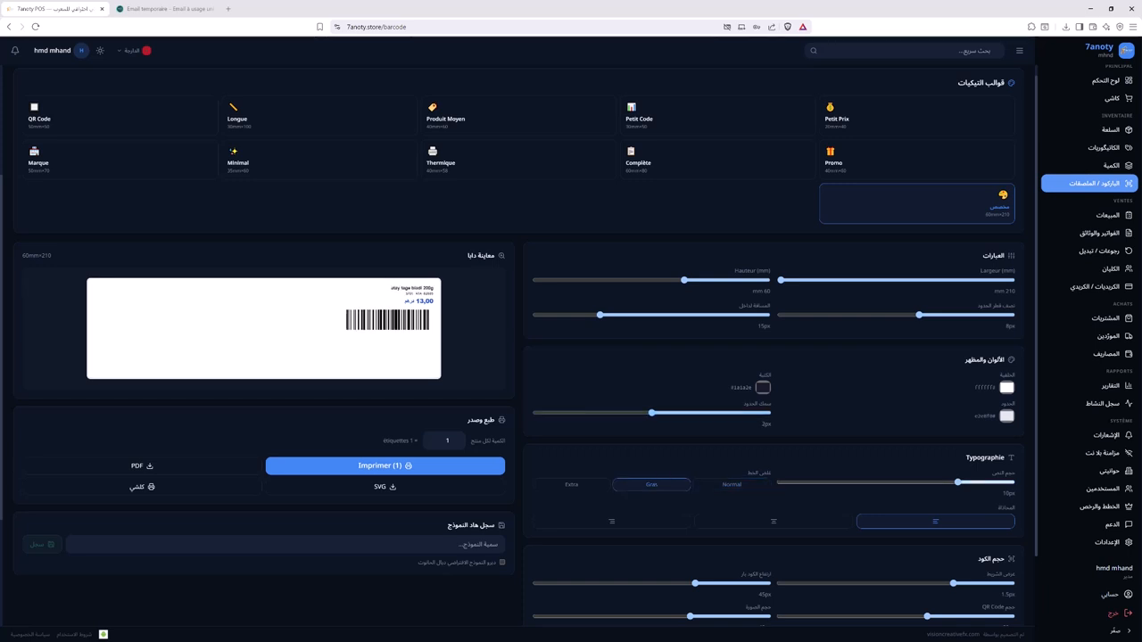
left_click(773, 521)
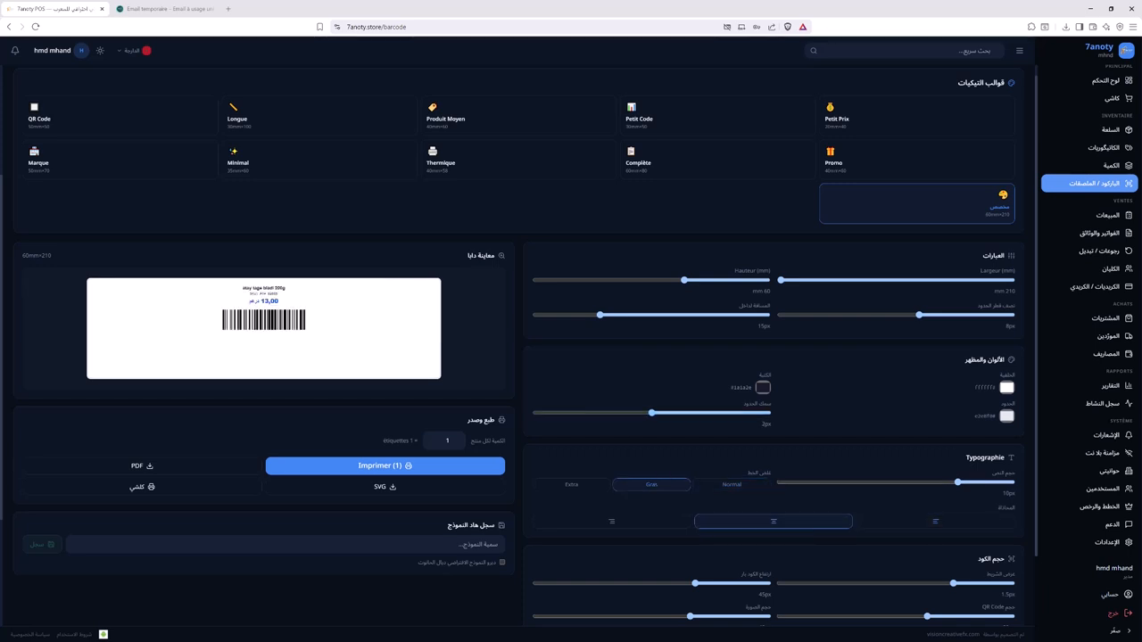
- Set the barcode height to 39 px, bar width to 2 px, QR code size to 58 px and image size to 50 px
scroll(773, 522, "down", 3)
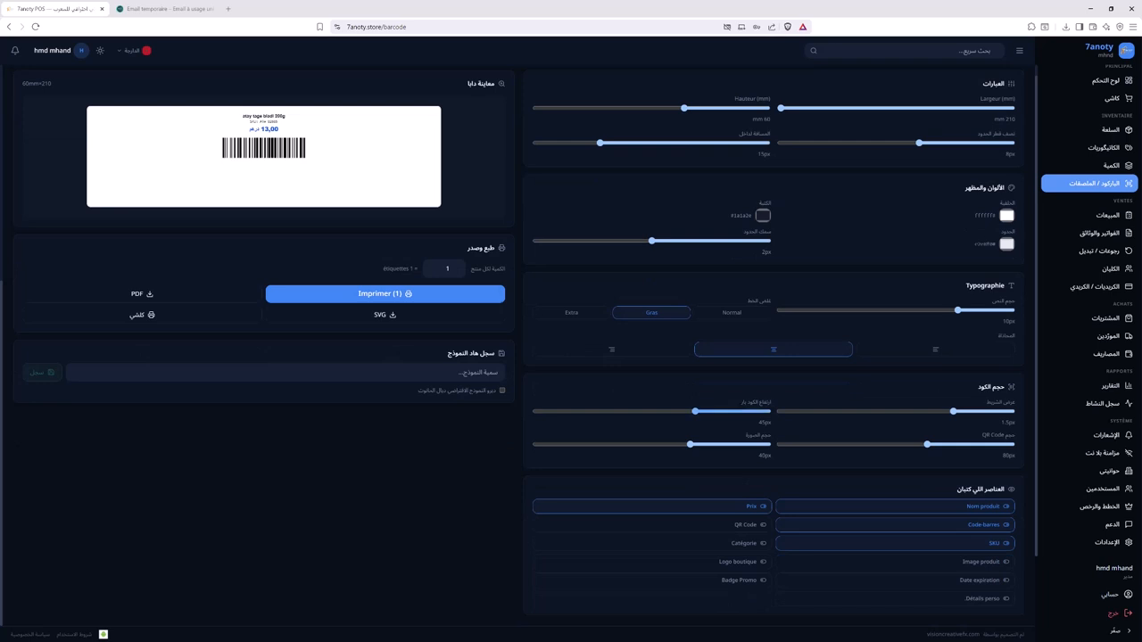
mouse_move(695, 411)
left_mouse_down()
mouse_move(646, 411)
mouse_move(712, 412)
left_mouse_up()
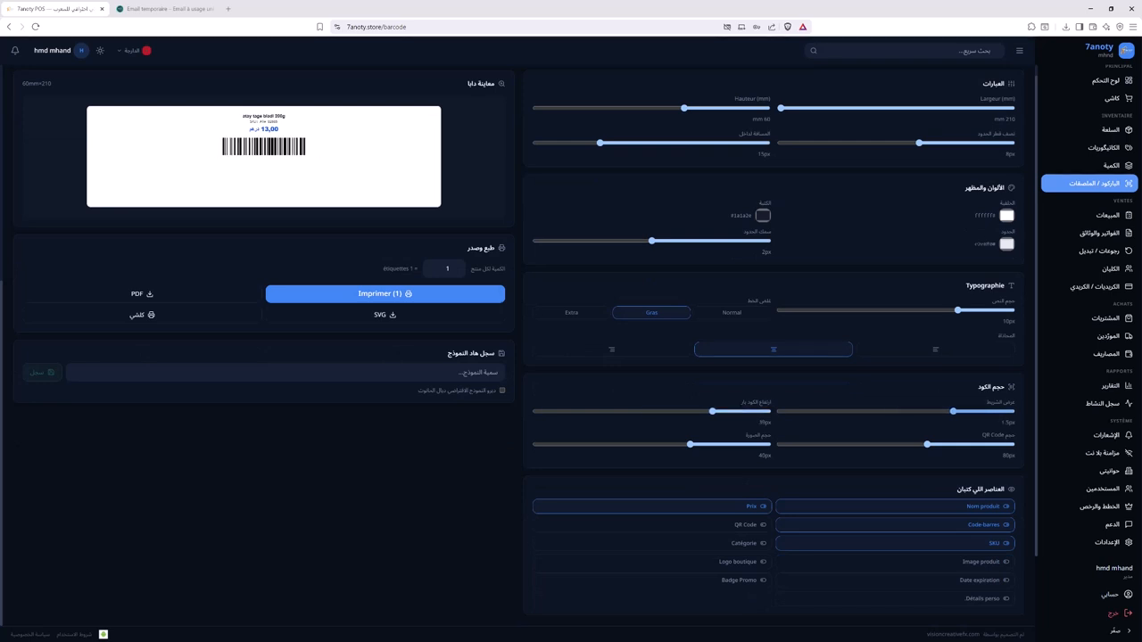
left_click_drag(952, 411, 973, 444)
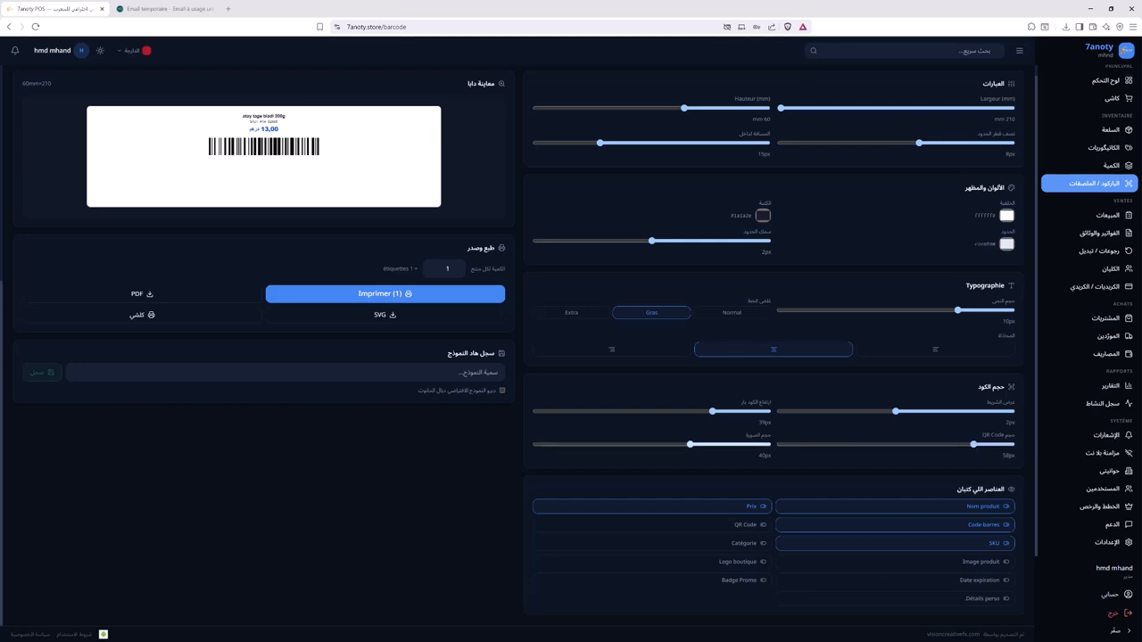
left_click_drag(690, 445, 651, 444)
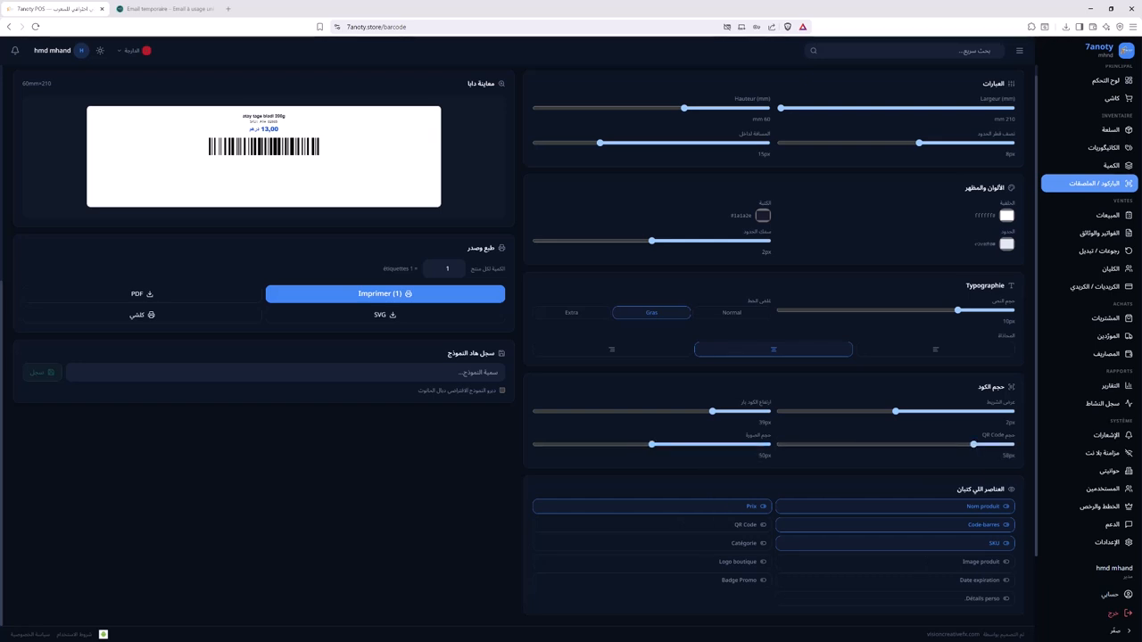
- Show the Logo boutique, Badge Promo and Image produit elements on the label
scroll(509, 330, "up", 3)
scroll(509, 330, "down", 3)
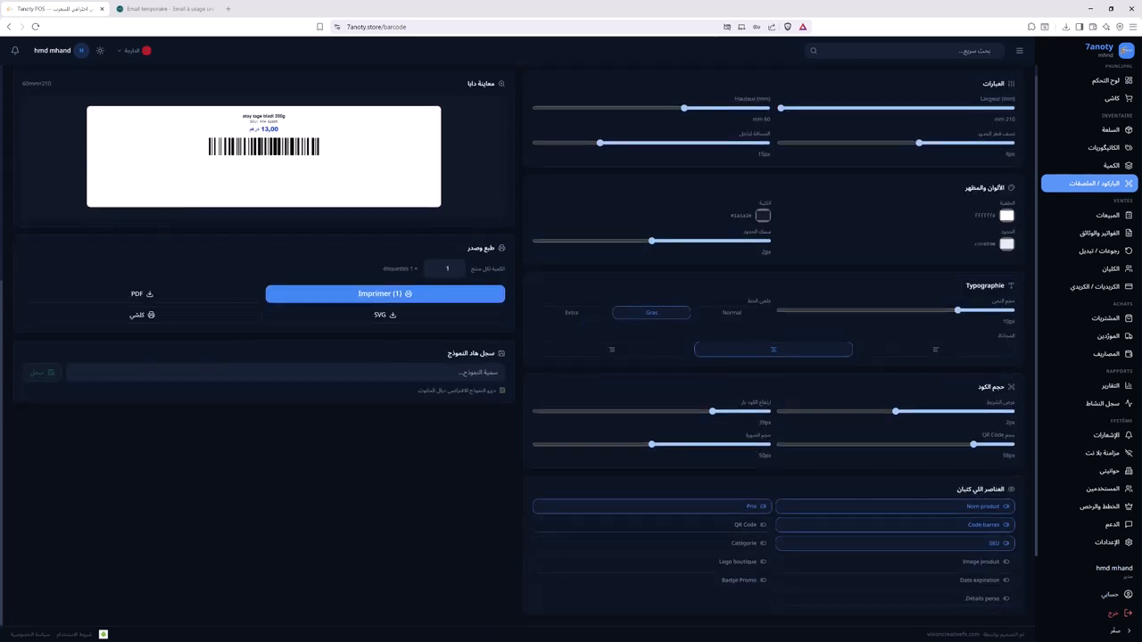
left_click(713, 562)
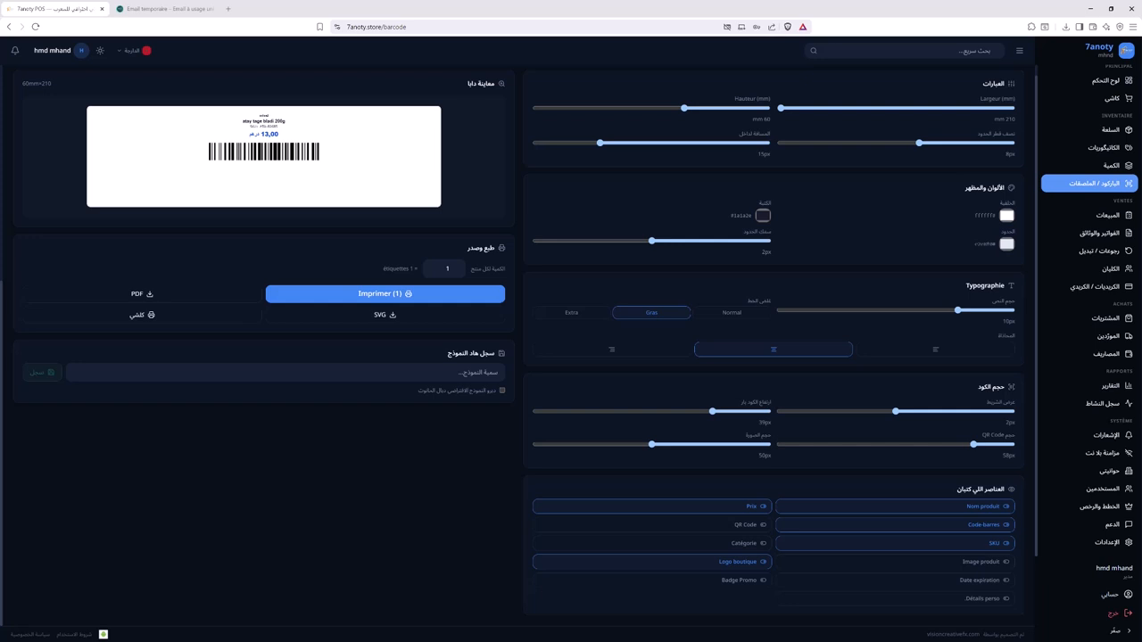
left_click(727, 580)
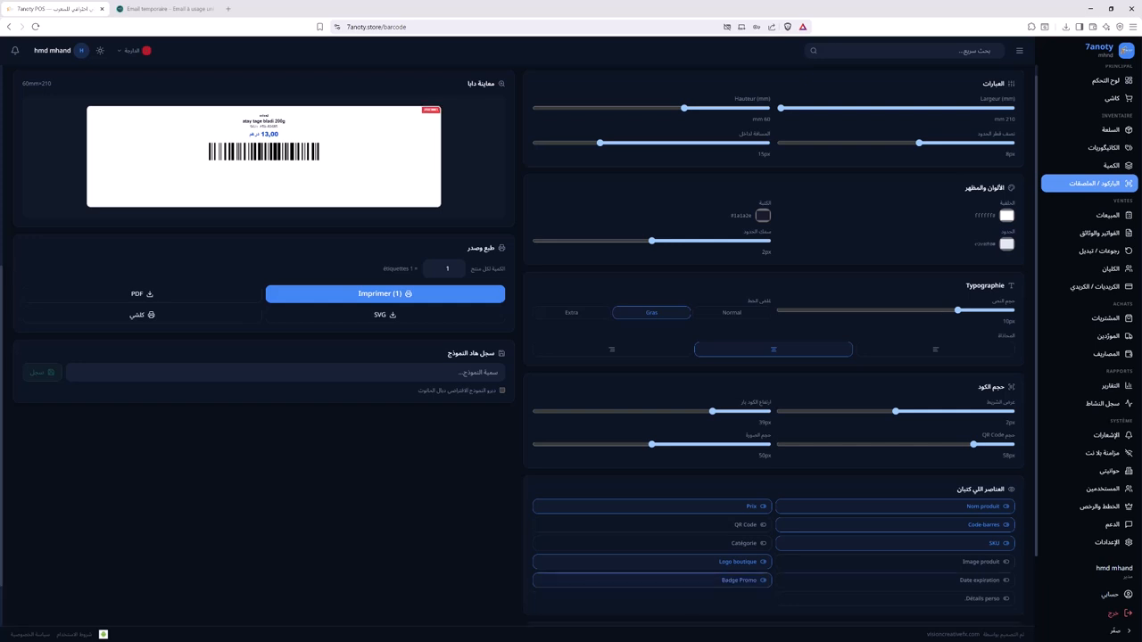
scroll(772, 535, "down", 2)
left_click(982, 493)
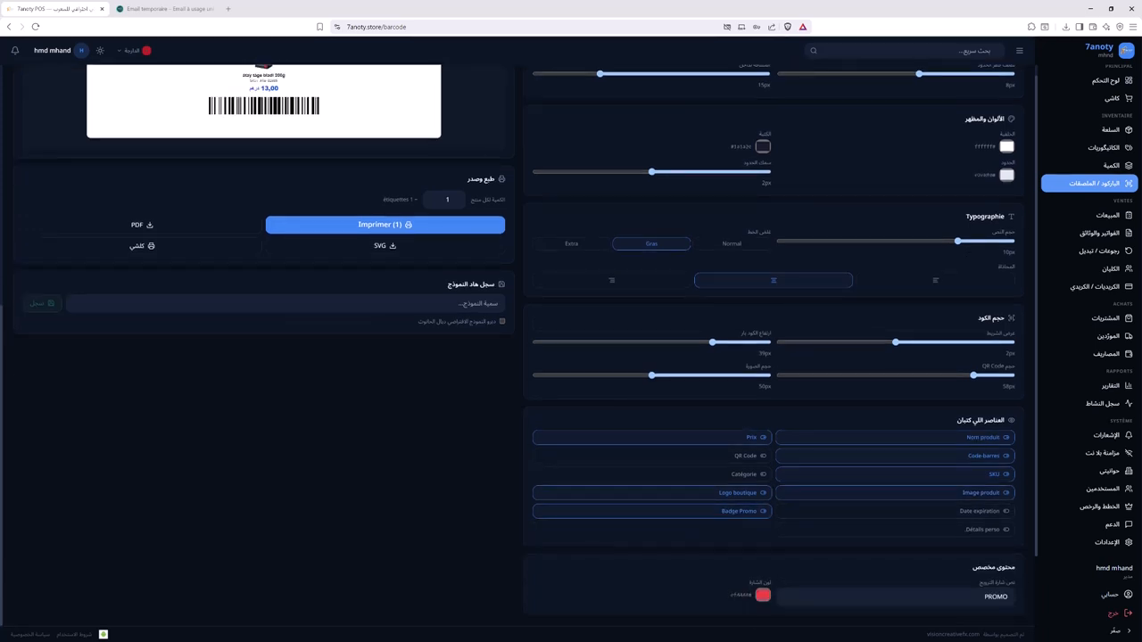
scroll(507, 345, "up", 3)
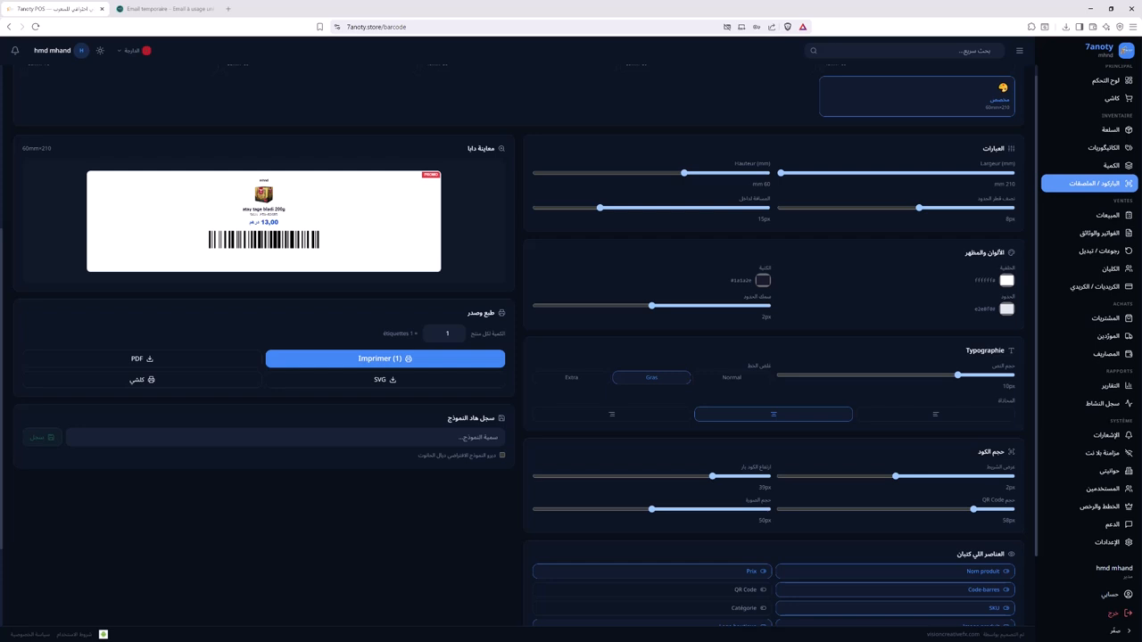
scroll(517, 339, "down", 3)
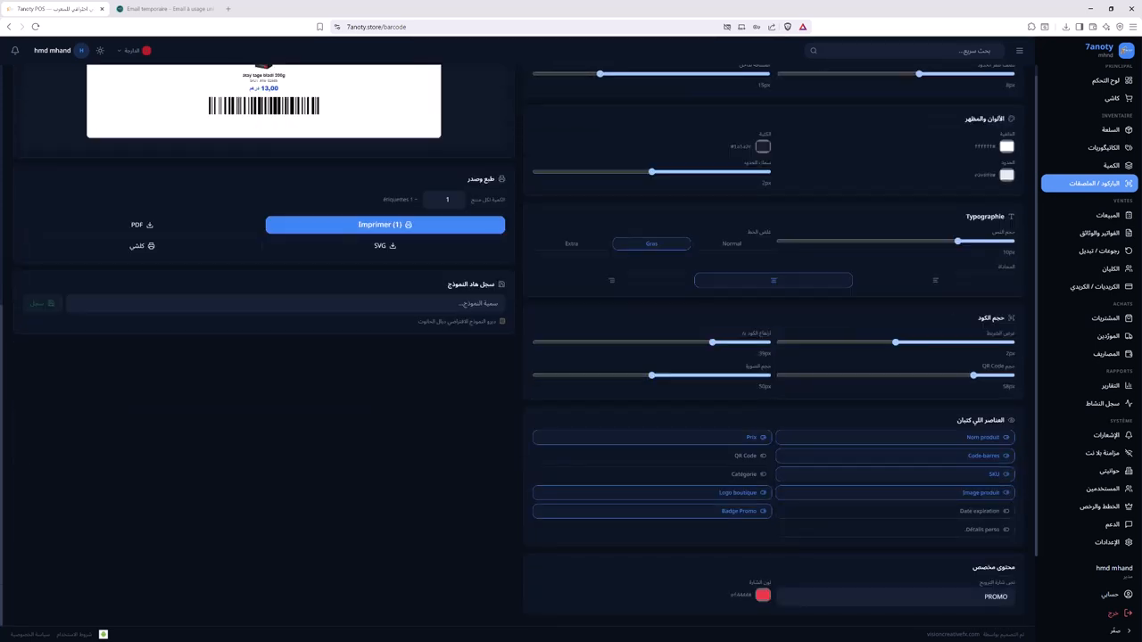
- Show the Détails perso element on the label
left_click(981, 530)
scroll(981, 530, "down", 2)
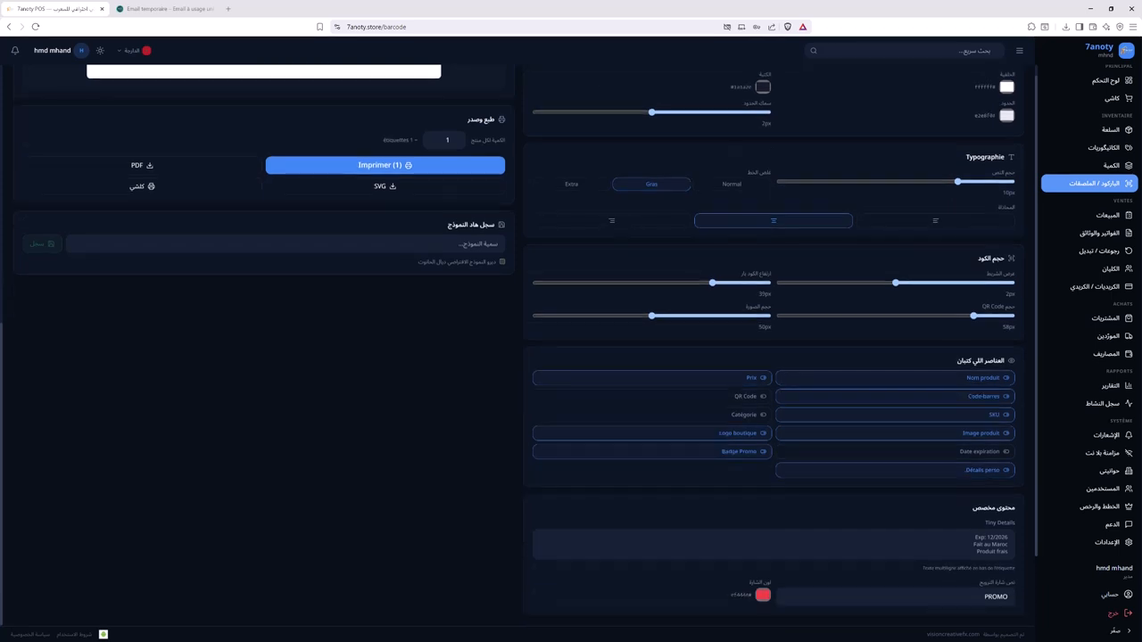
- Try the sample text "scdcdfvfv" as the label's Tiny Details, check it in the preview and clear it
left_click(1008, 537)
type("scdc")
scroll(981, 539, "up", 2)
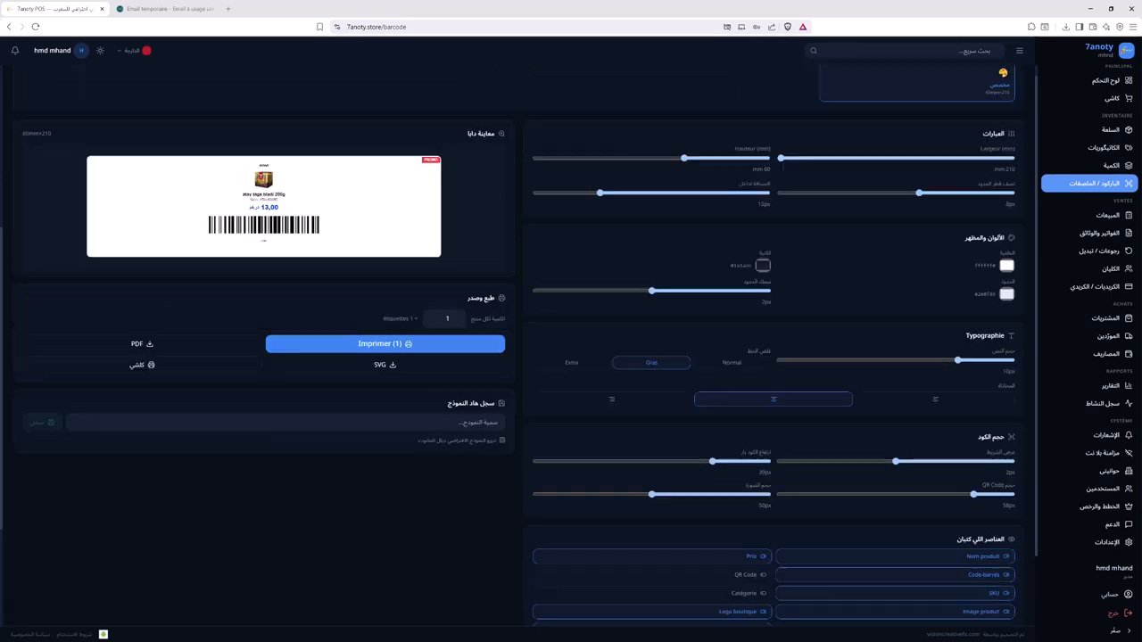
type("dfvfv")
scroll(981, 539, "down", 2)
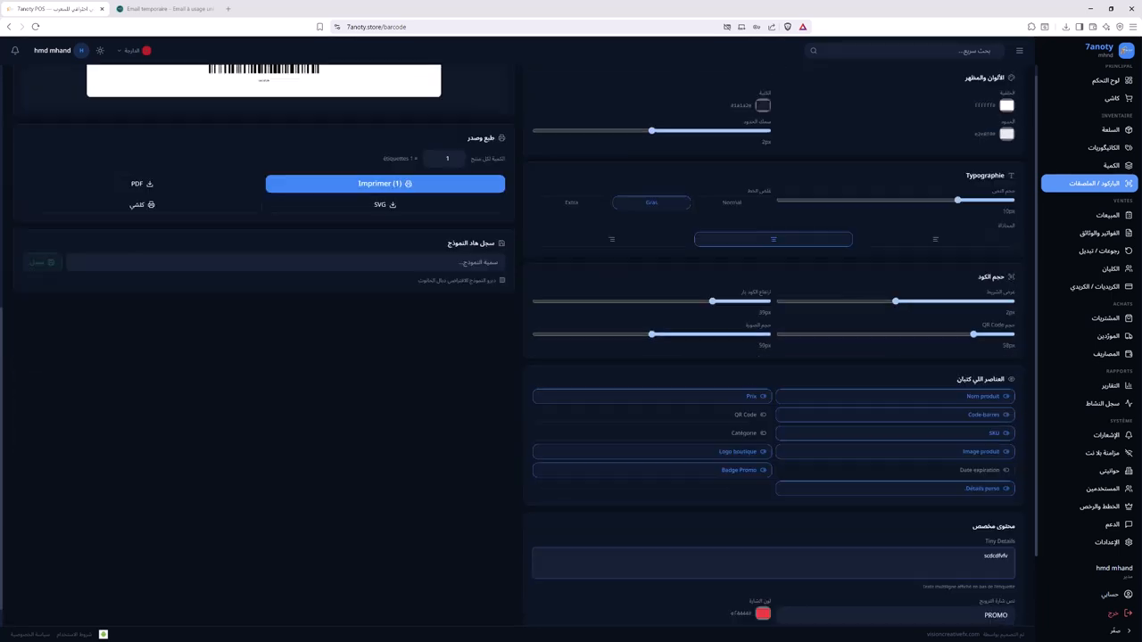
key("ctrl+a")
key("BackSpace")
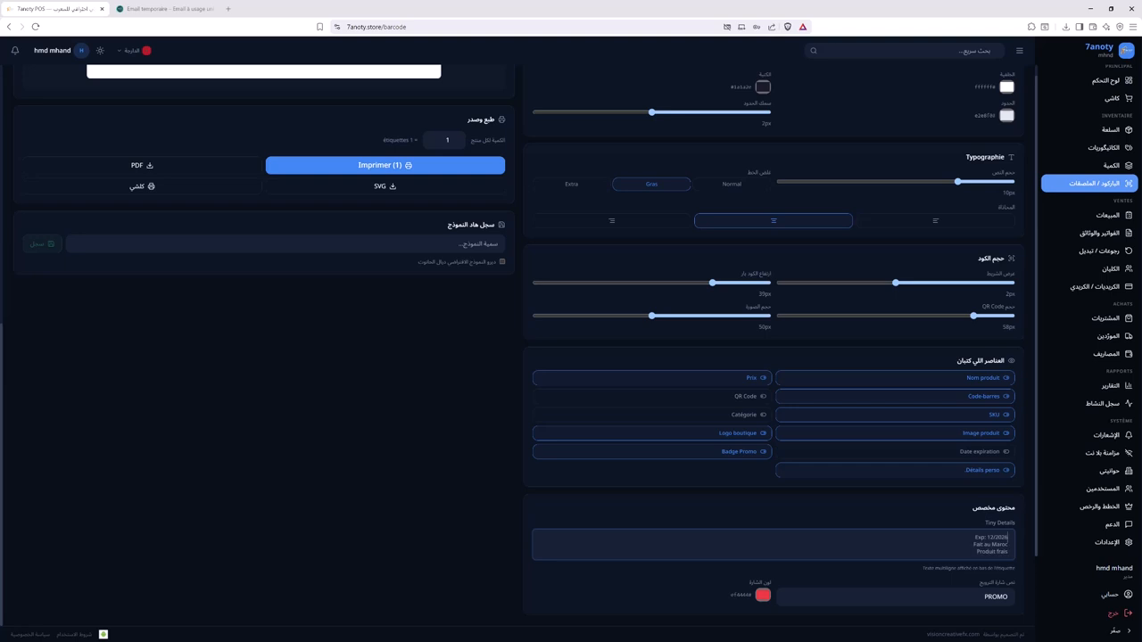
- Show the Date expiration element on the label and check the label preview
left_click(981, 452)
scroll(981, 451, "up", 2)
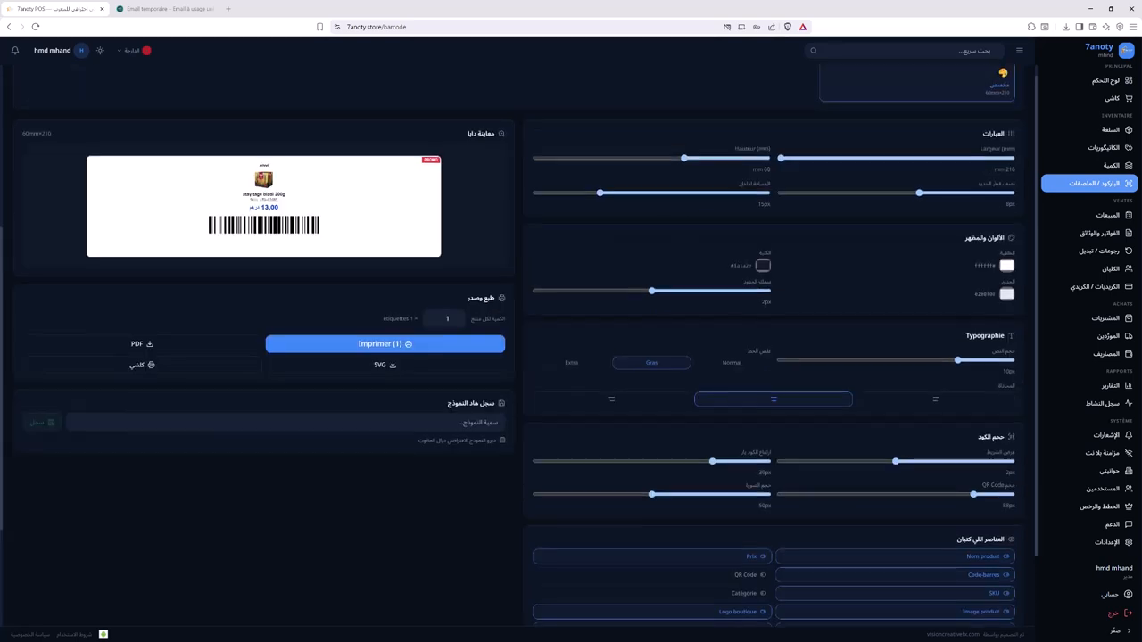
scroll(981, 452, "down", 2)
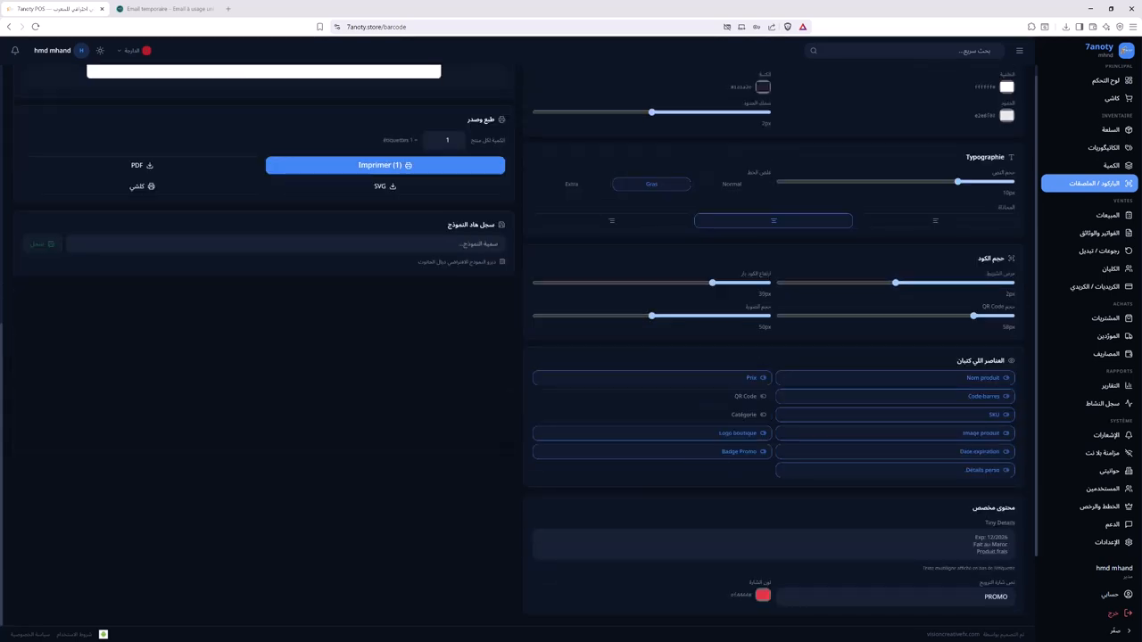
- Change the promo badge text to "PROMO 12DH" and check it in the label preview
left_click(974, 597)
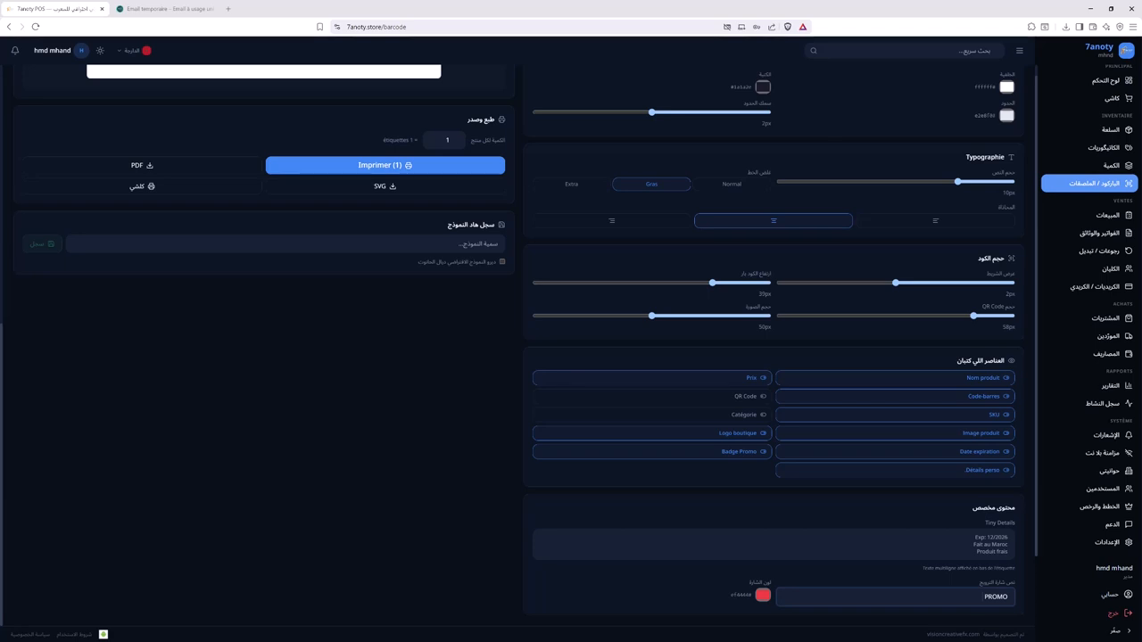
type("12DH")
scroll(508, 348, "up", 3)
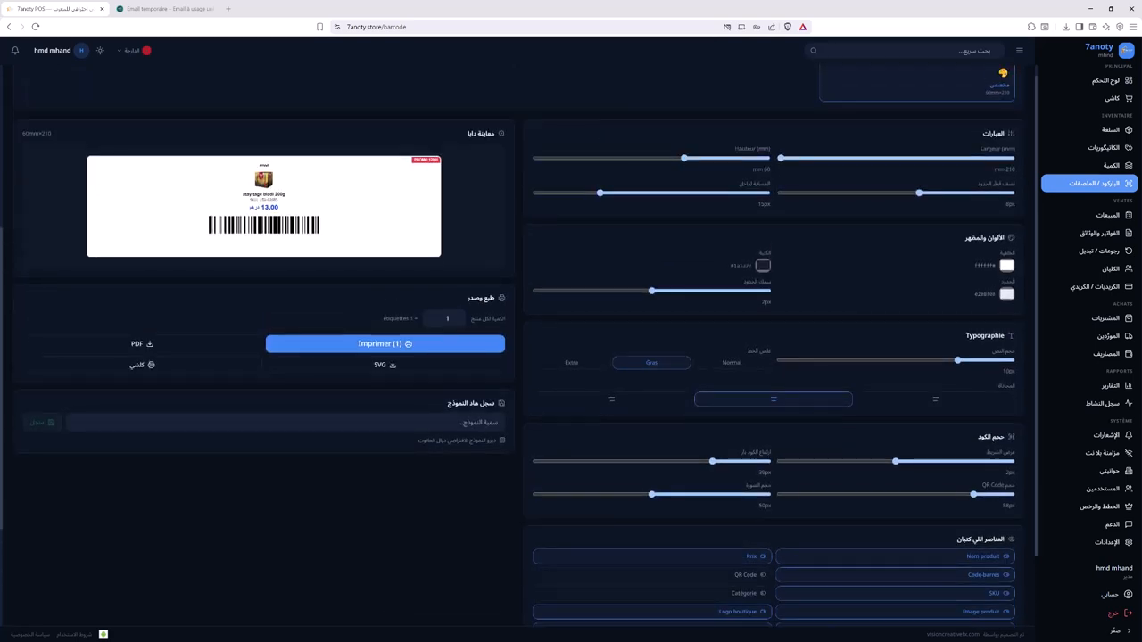
scroll(509, 347, "down", 3)
scroll(508, 348, "up", 3)
scroll(509, 348, "up", 1)
scroll(508, 348, "down", 4)
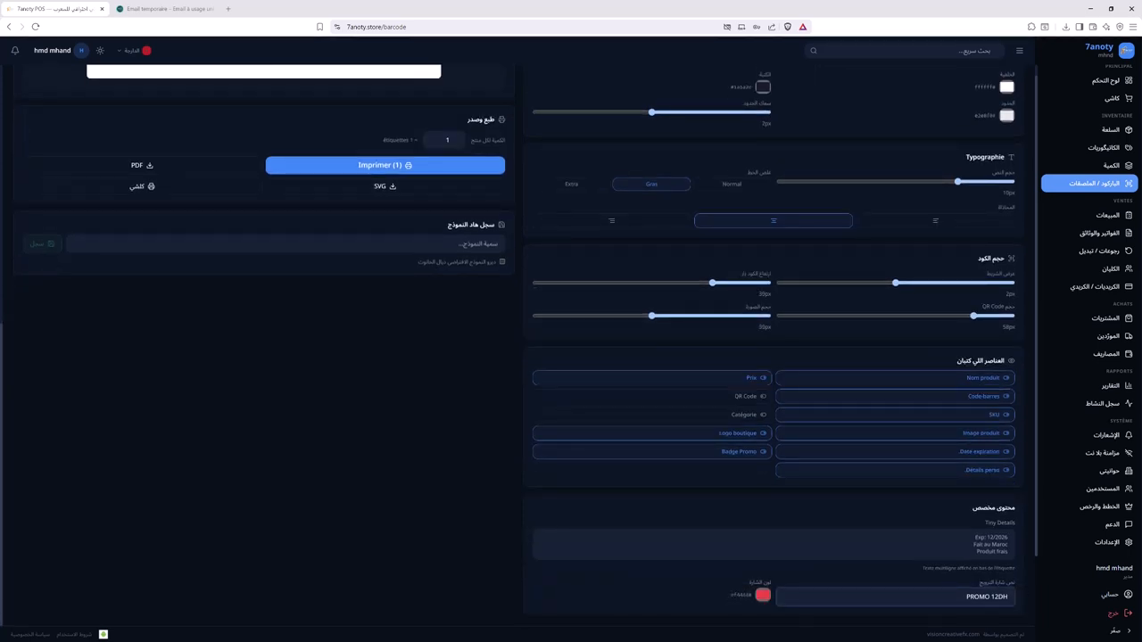
- Preview the customized label for printing, and cancel the print
scroll(508, 348, "up", 2)
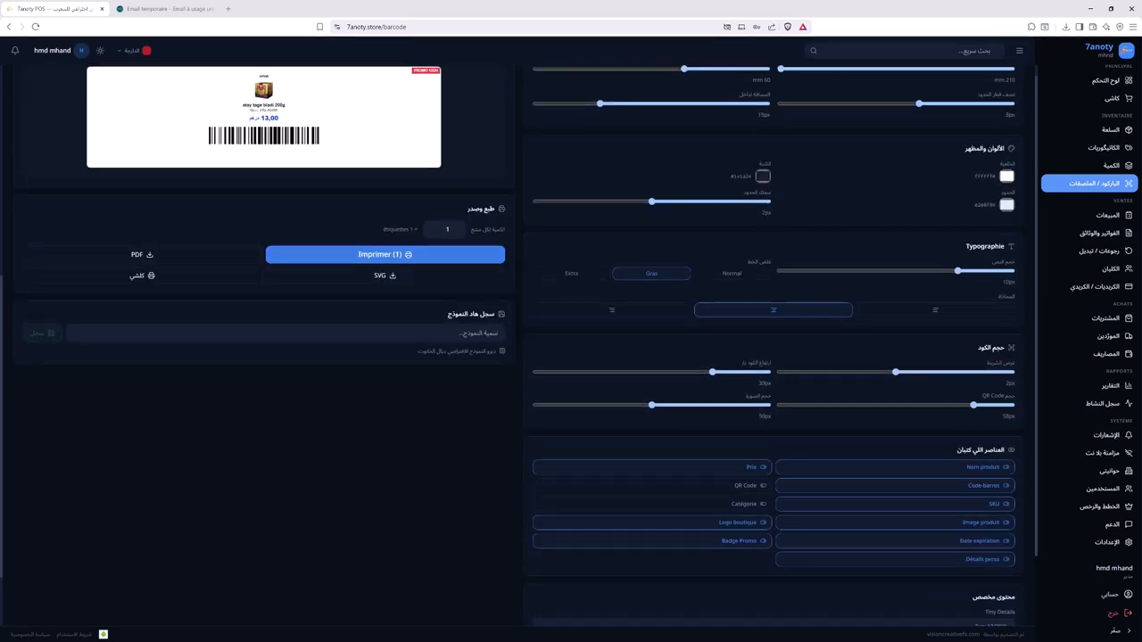
left_click(385, 255)
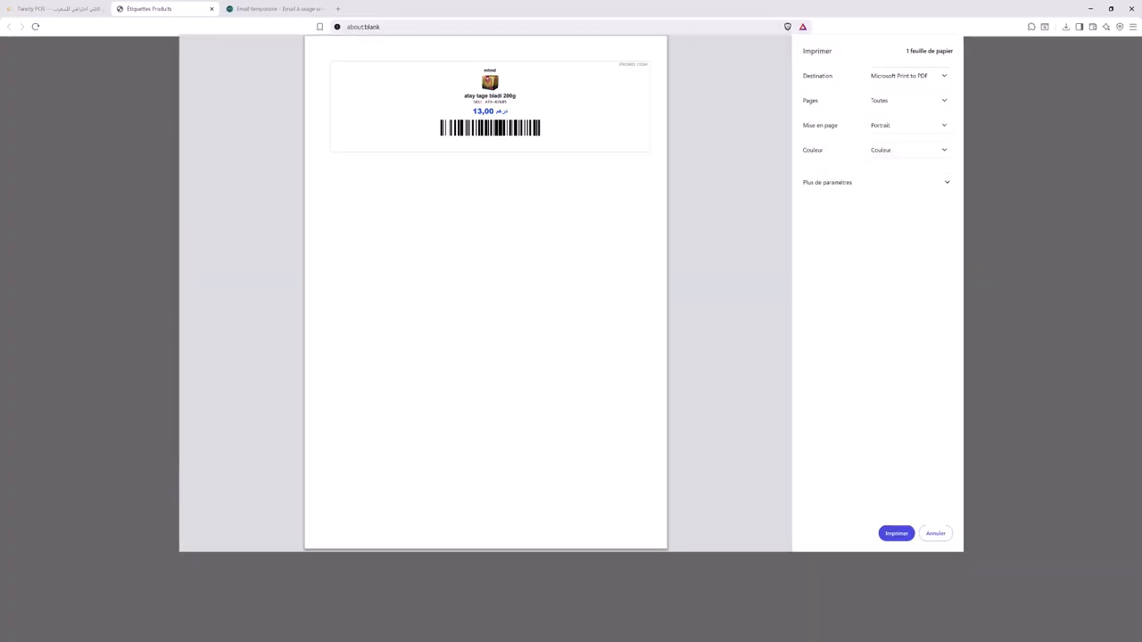
left_click(935, 534)
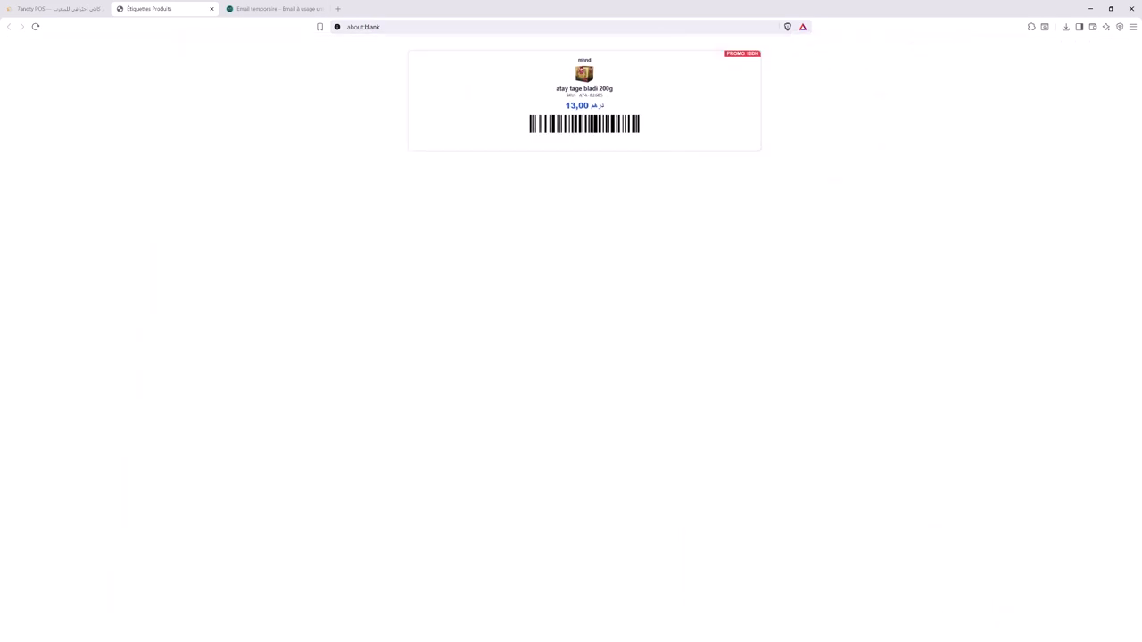